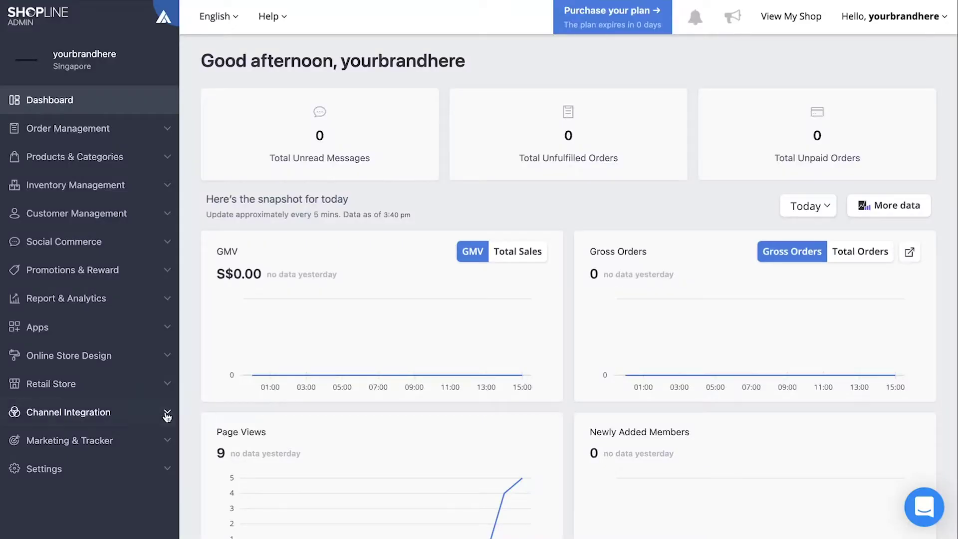
Step: Go to Channel Integration › Facebook in the SHOPLINE Admin sidebar
click(155, 419)
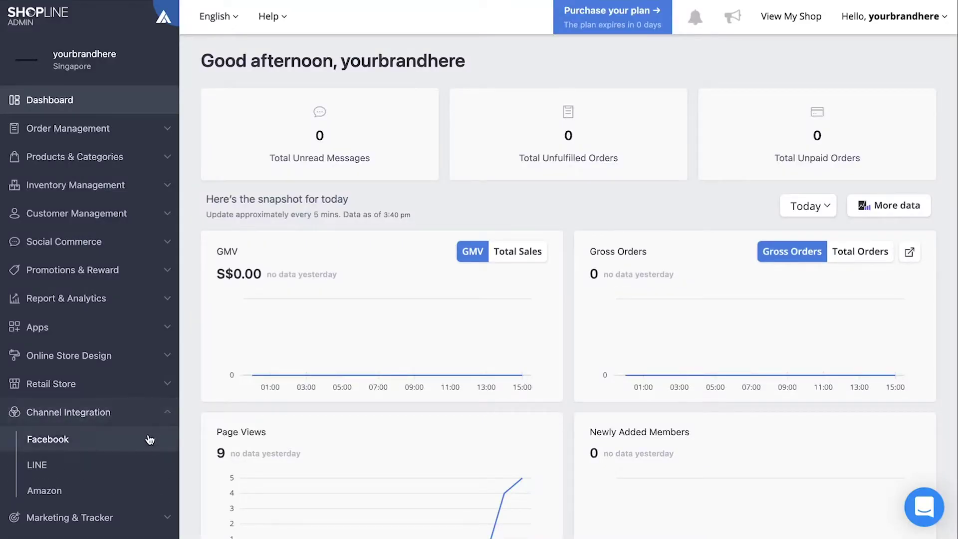
click(149, 440)
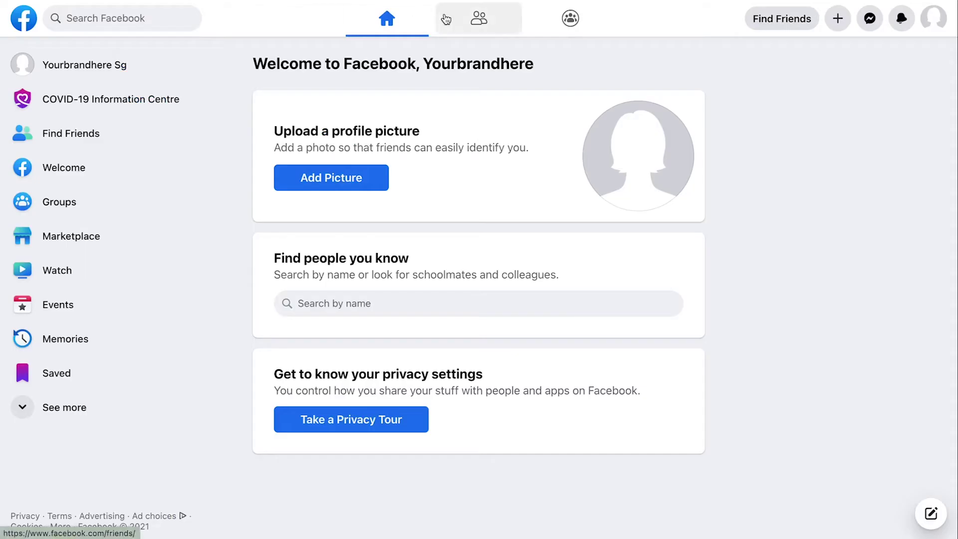
Step: Create a Facebook Page named yourbrandheresg in the Outdoor & sporting goods company category
click(838, 29)
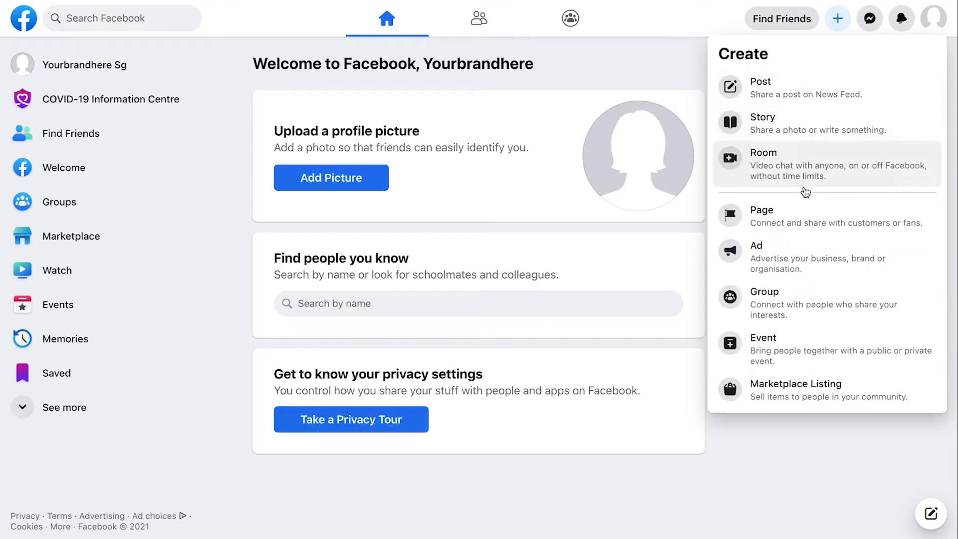
click(805, 208)
text(yourbrandheresg)
click(115, 220)
text(Outdoo)
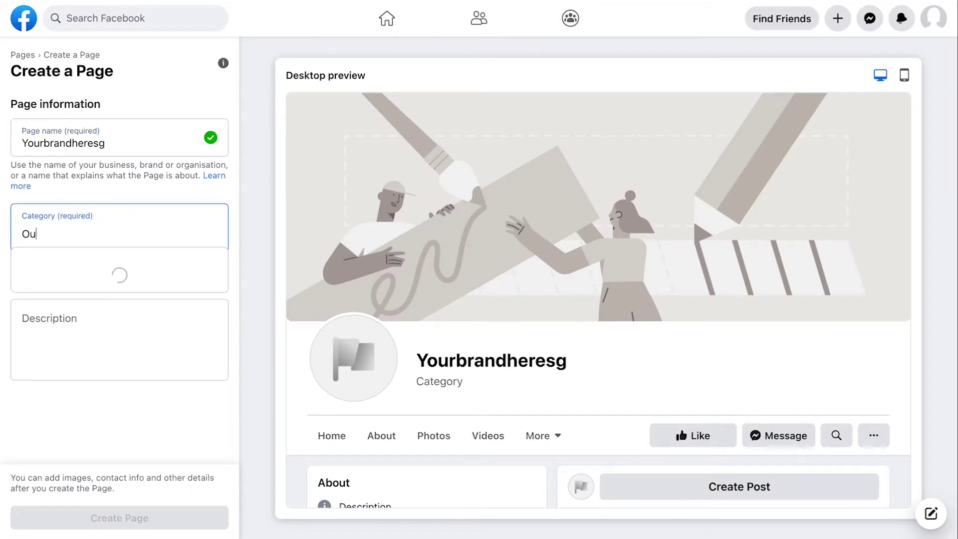
click(117, 259)
click(120, 518)
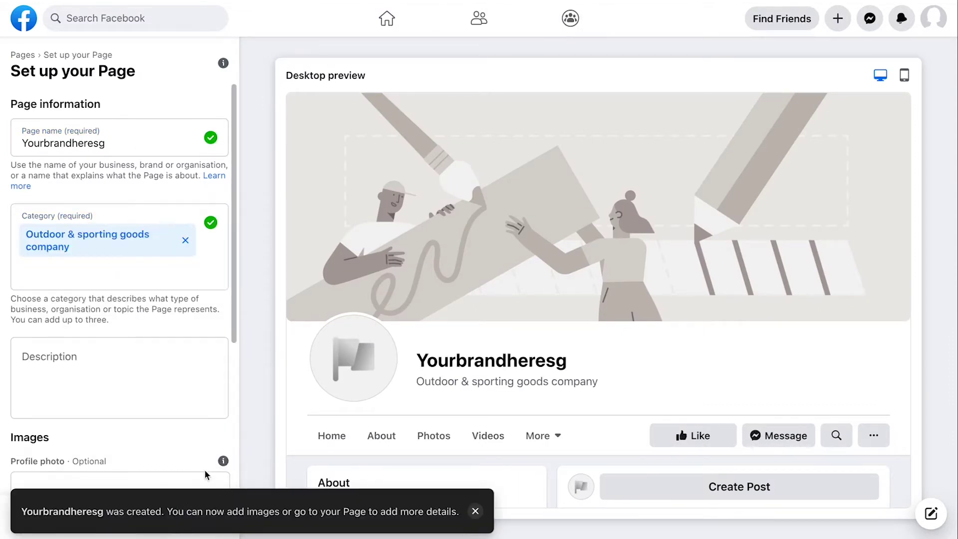
scroll(196, 438, down, 3)
click(119, 380)
click(365, 209)
click(664, 355)
Step: Add website banner.jpg as the cover photo and save the Page setup
scroll(120, 400, down, 3)
click(120, 431)
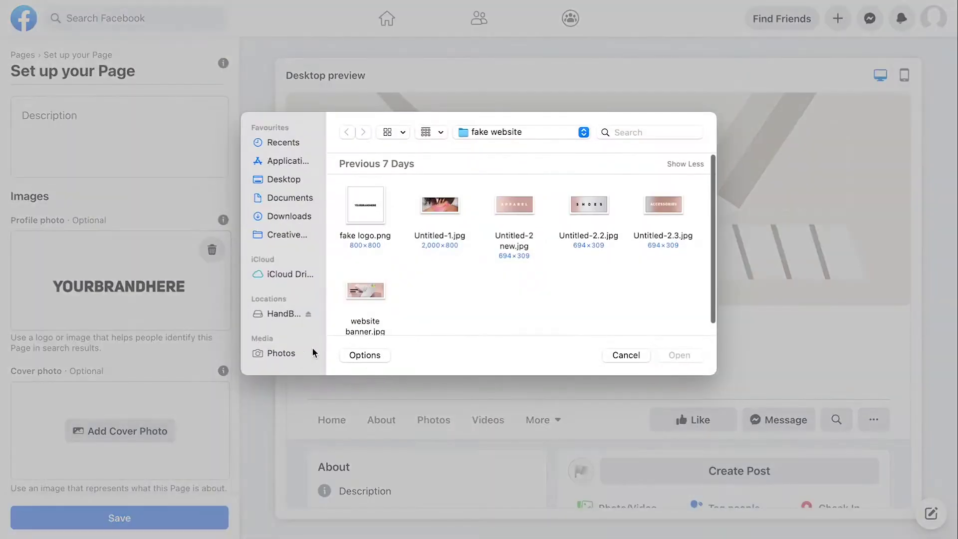
click(365, 292)
click(687, 354)
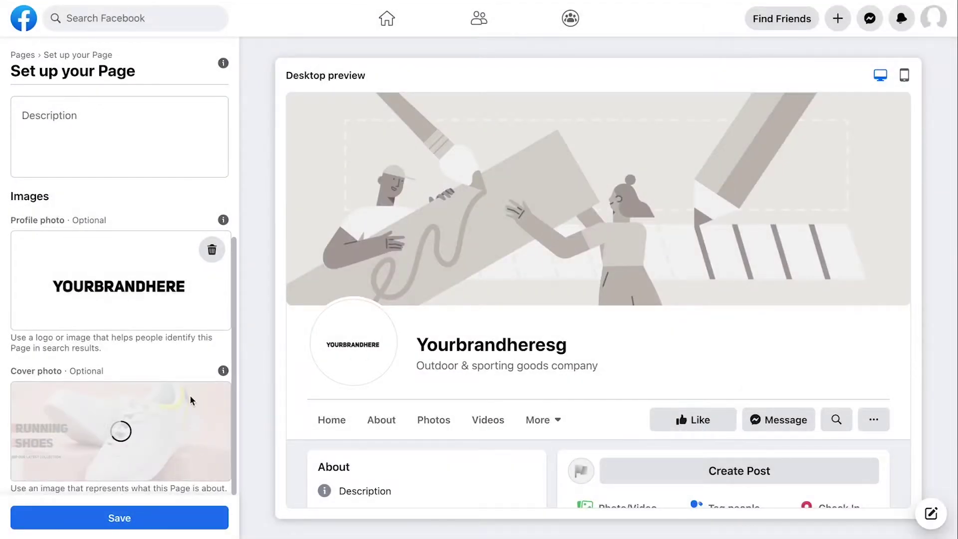
click(183, 519)
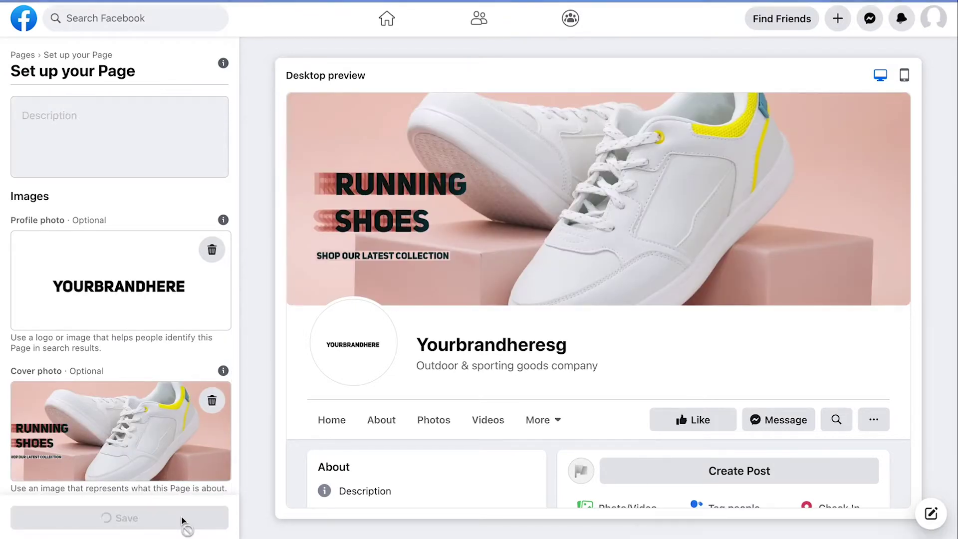
scroll(358, 369, up, 4)
scroll(358, 369, up, 1)
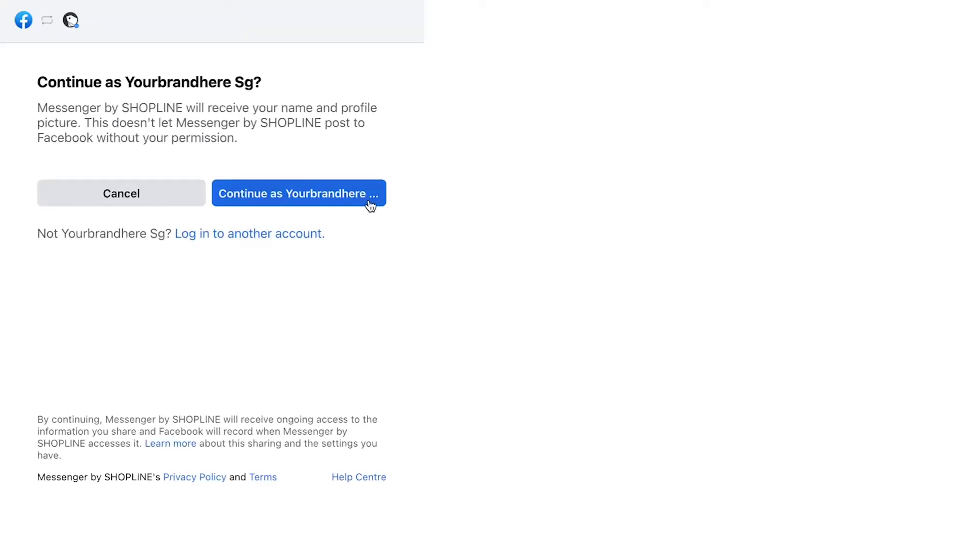
Step: Continue as the current account, share the Yourbrandheresg page, and grant Messenger by SHOPLINE's permissions
click(369, 200)
click(369, 234)
click(367, 306)
scroll(366, 301, down, 3)
click(358, 439)
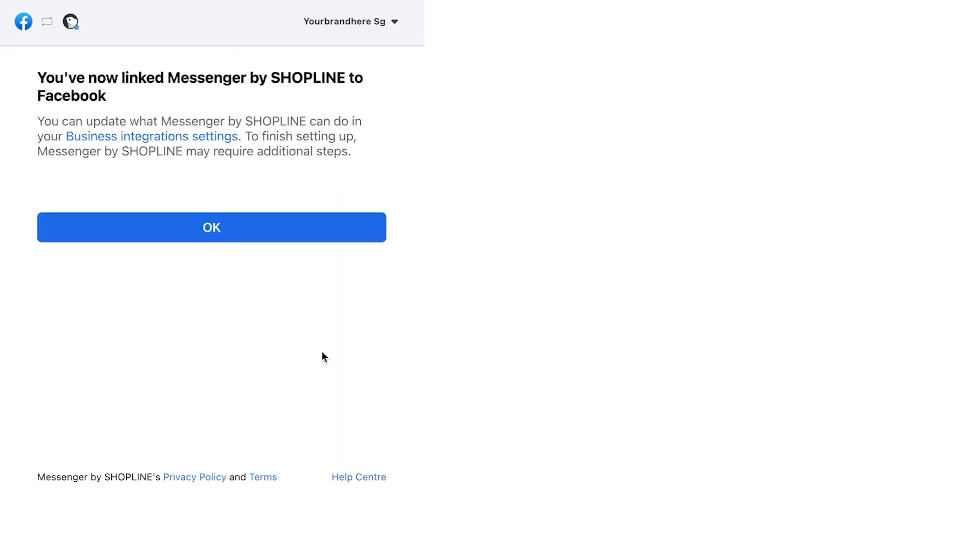
Step: Connect the Yourbrandheresg page to the store, then scroll to the Facebook Developer Account section
click(284, 237)
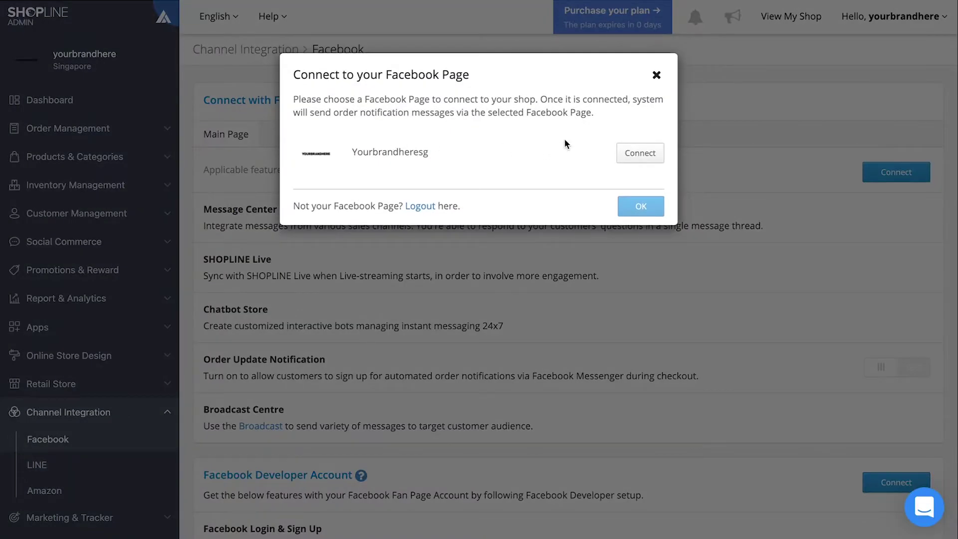
click(631, 151)
click(641, 205)
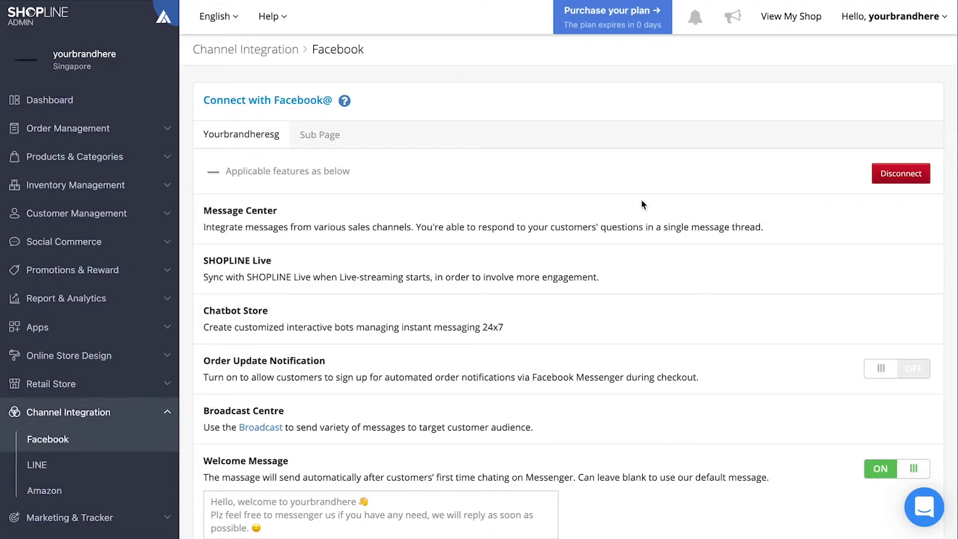
scroll(642, 205, down, 3)
scroll(642, 204, down, 2)
scroll(641, 199, down, 5)
scroll(642, 204, down, 3)
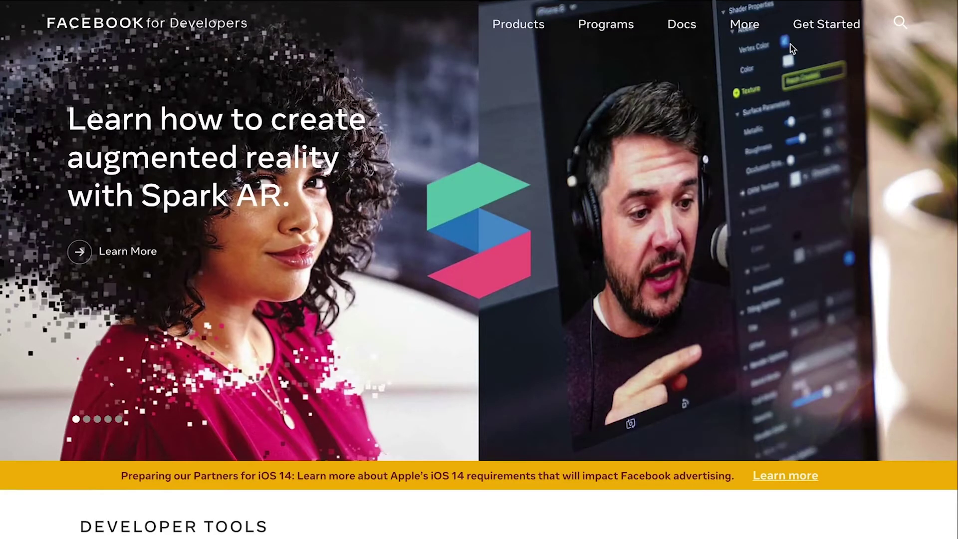
Step: Start developer registration and verify the account by SMS to the pasted mobile number
click(811, 26)
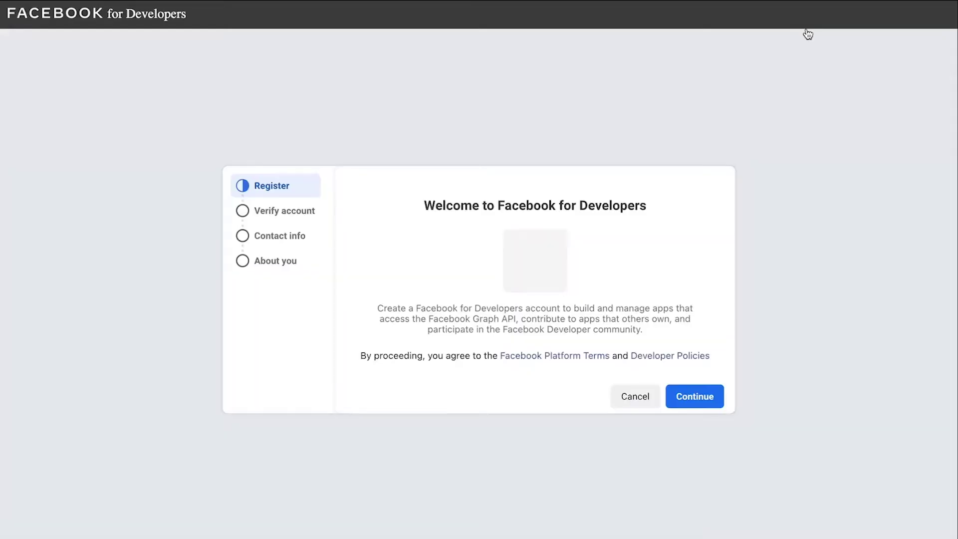
click(693, 401)
key(ctrl+v)
click(658, 394)
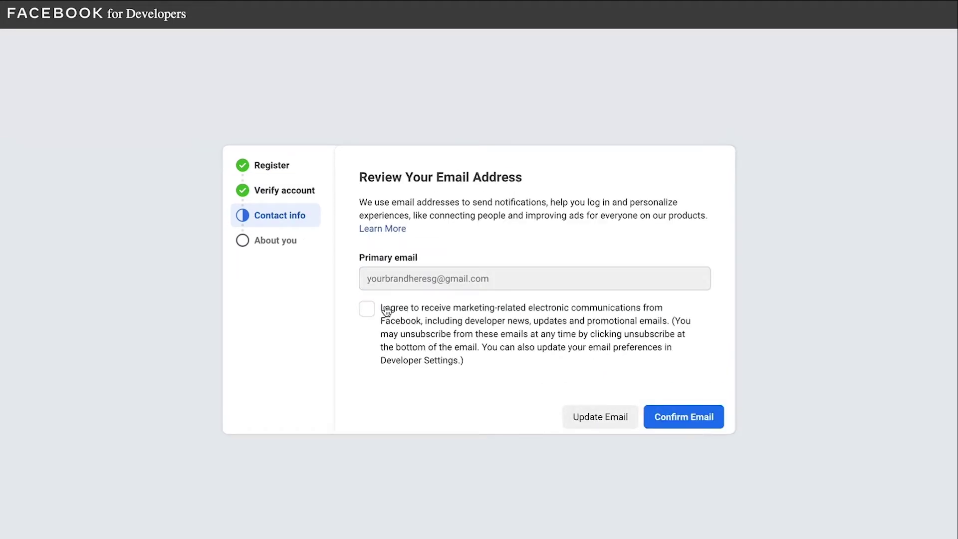
Step: Confirm the primary email and finish registration with the Owner/Founder role
click(368, 309)
click(676, 419)
click(688, 346)
click(665, 460)
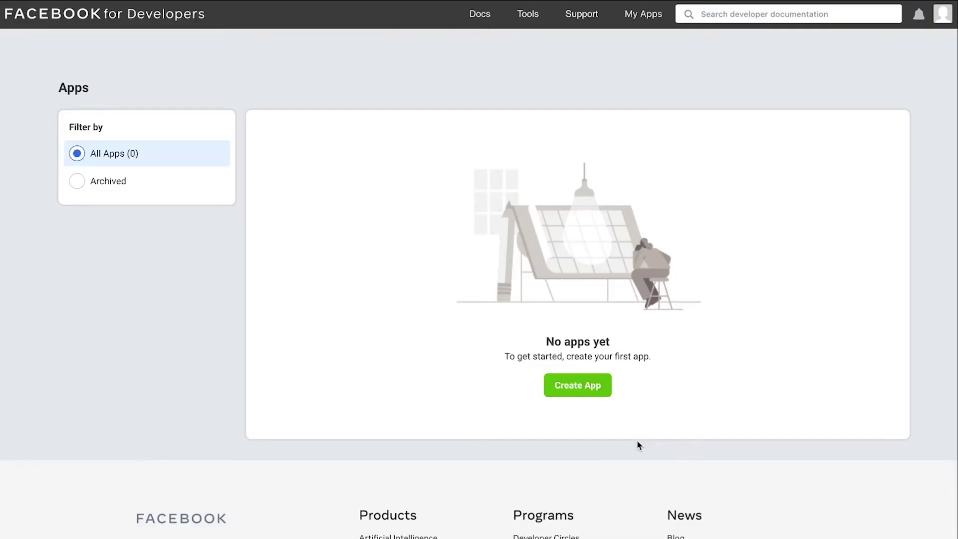
click(579, 388)
Step: Create a Consumer app with display name yourbrandheresg
click(653, 249)
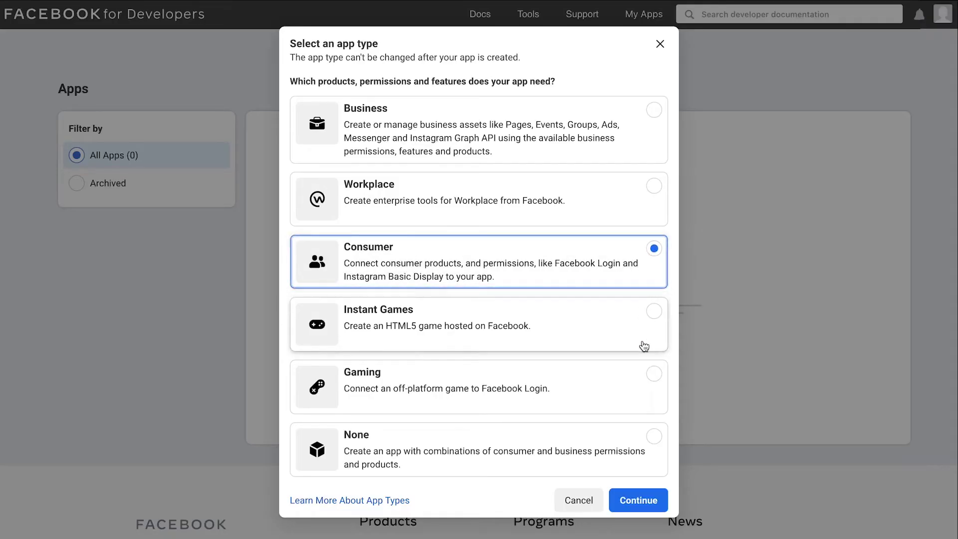
click(645, 496)
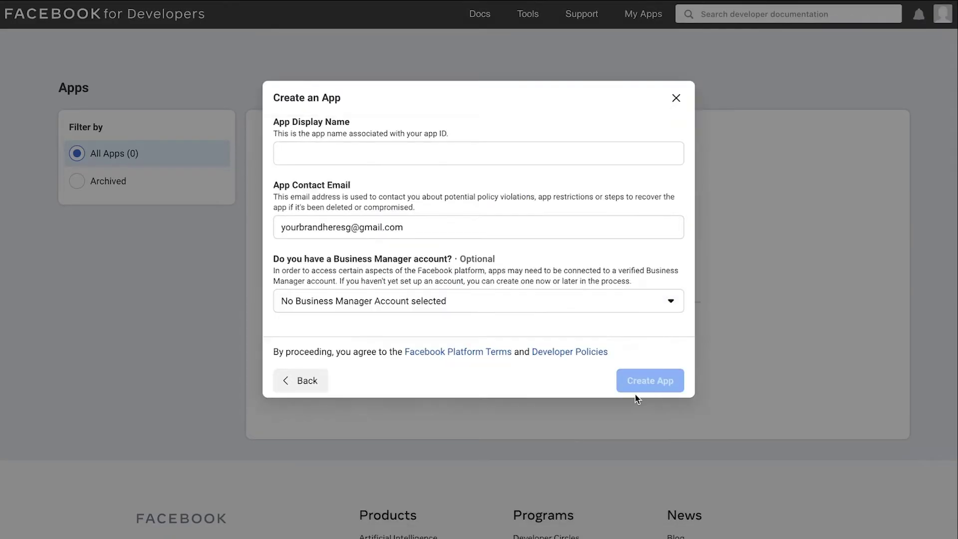
click(528, 154)
text(yourbrandheresg)
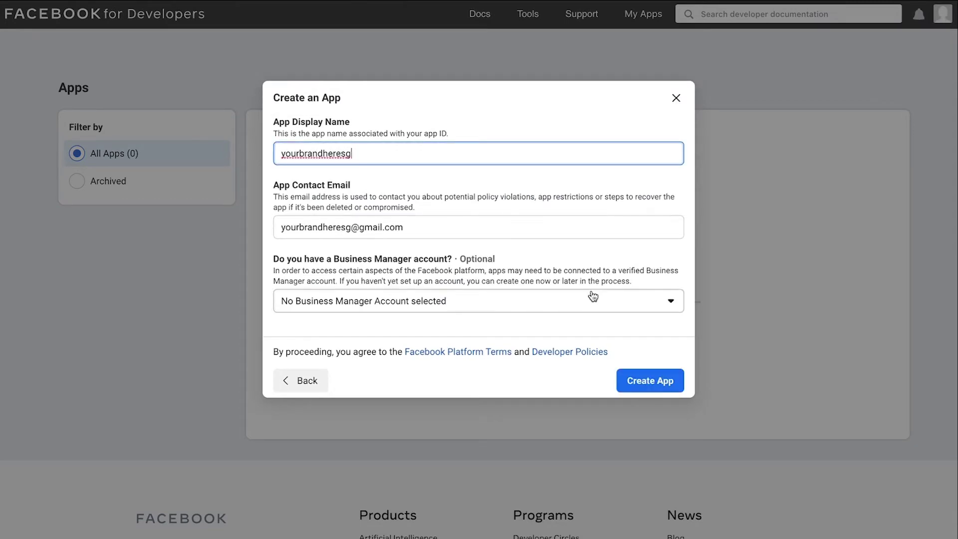
click(636, 382)
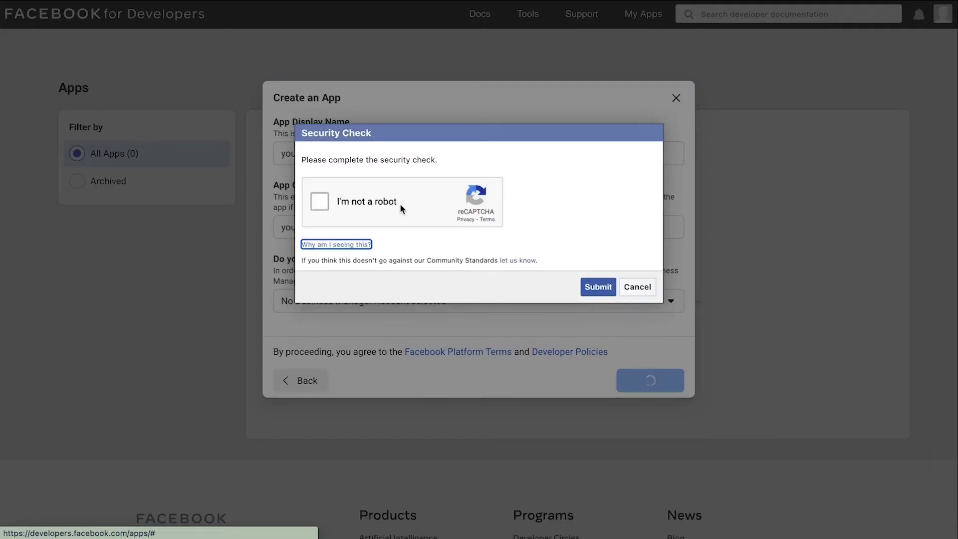
Step: Pass the reCAPTCHA palm-tree image challenge to finish creating the app
click(319, 201)
click(499, 298)
click(371, 424)
click(499, 424)
click(495, 482)
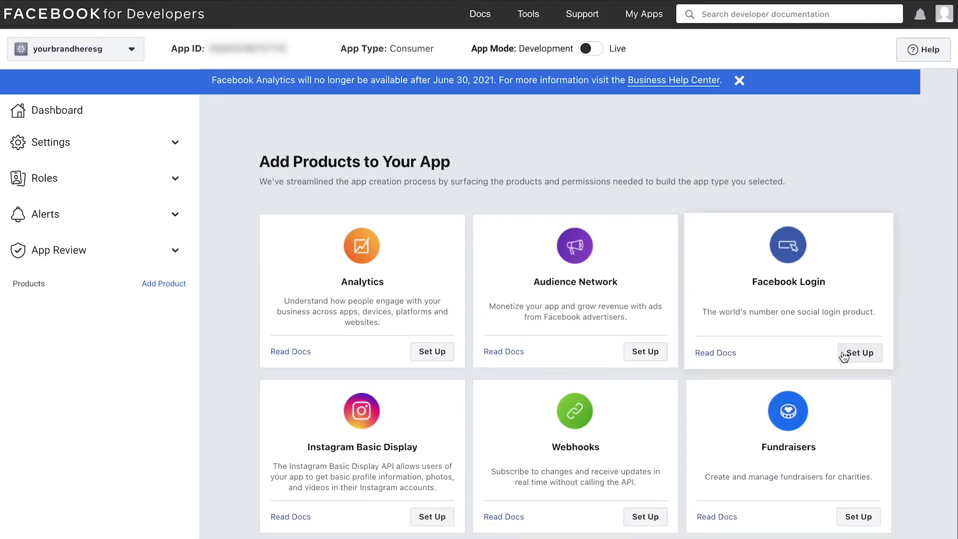
Step: Set up Facebook Login for Web with site URL yourbrandheresg.shoplineapp.com
click(844, 356)
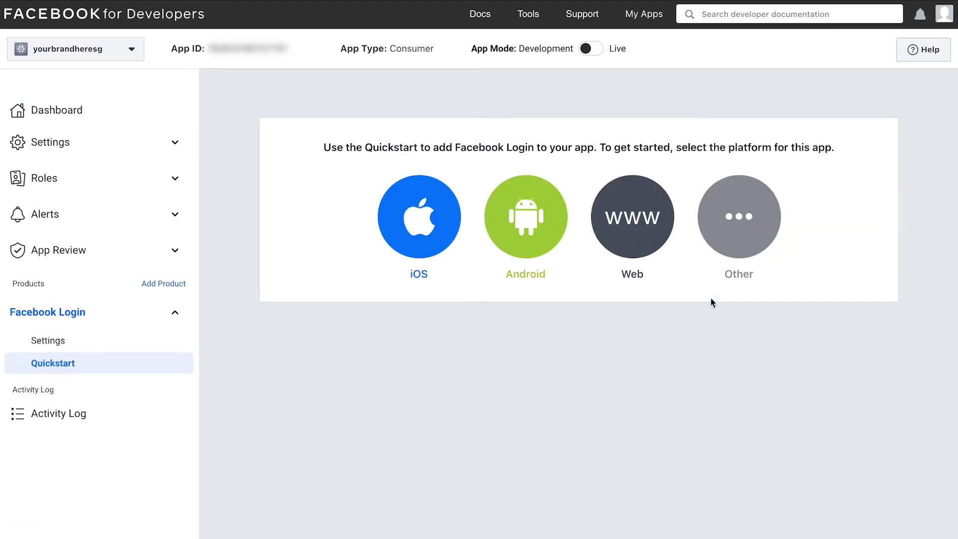
click(638, 232)
text(y)
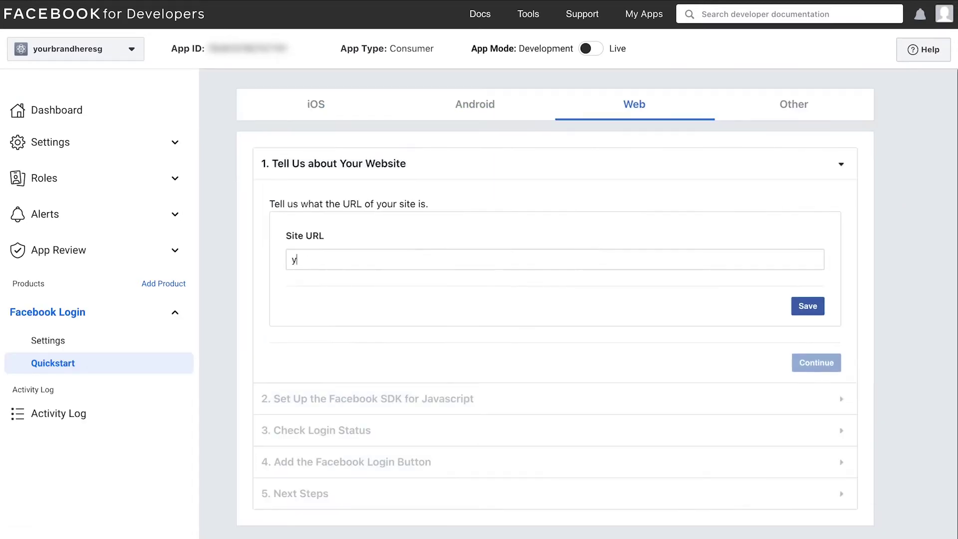
text(ourbrandheresg.shoplineapp)
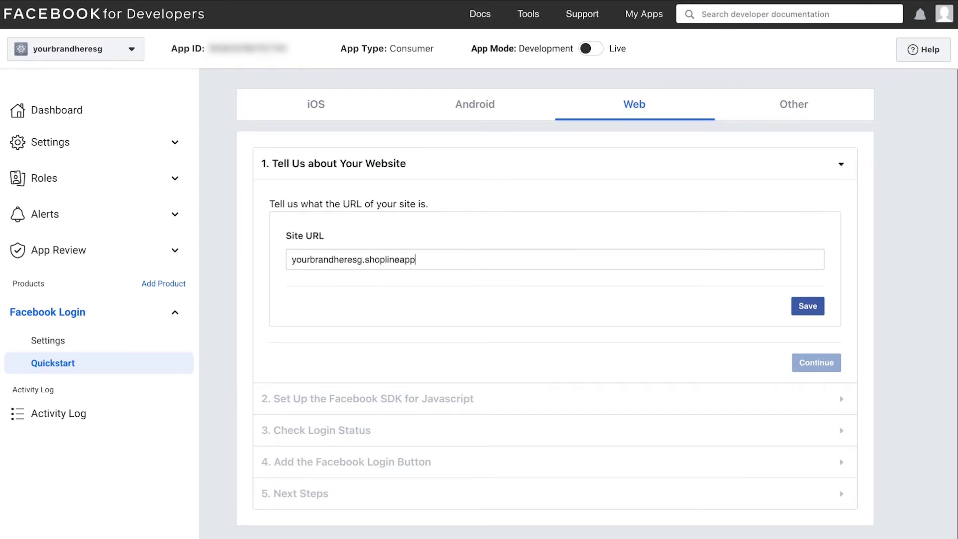
text(.com)
key(Return)
Step: Advance through the quickstart steps to the final Next Steps section
click(818, 355)
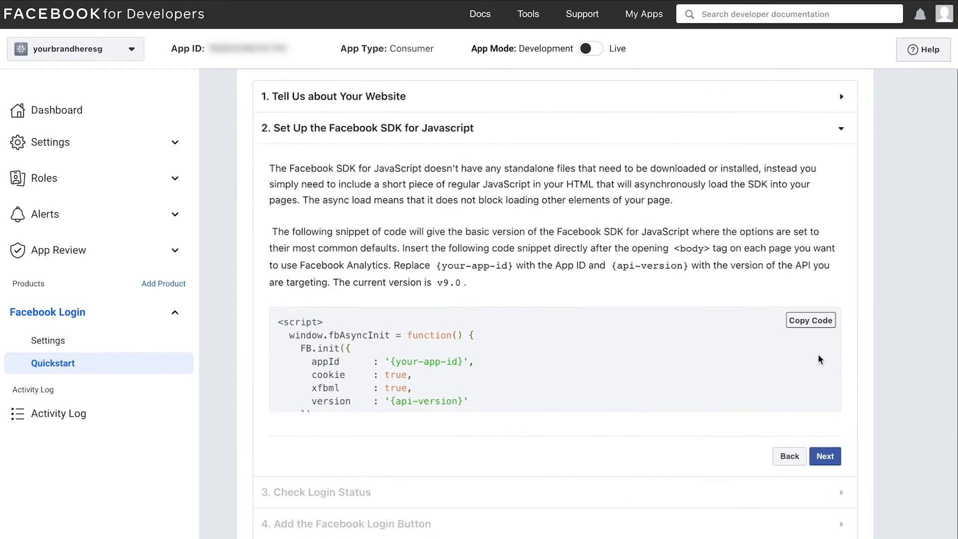
click(825, 412)
click(824, 385)
click(825, 425)
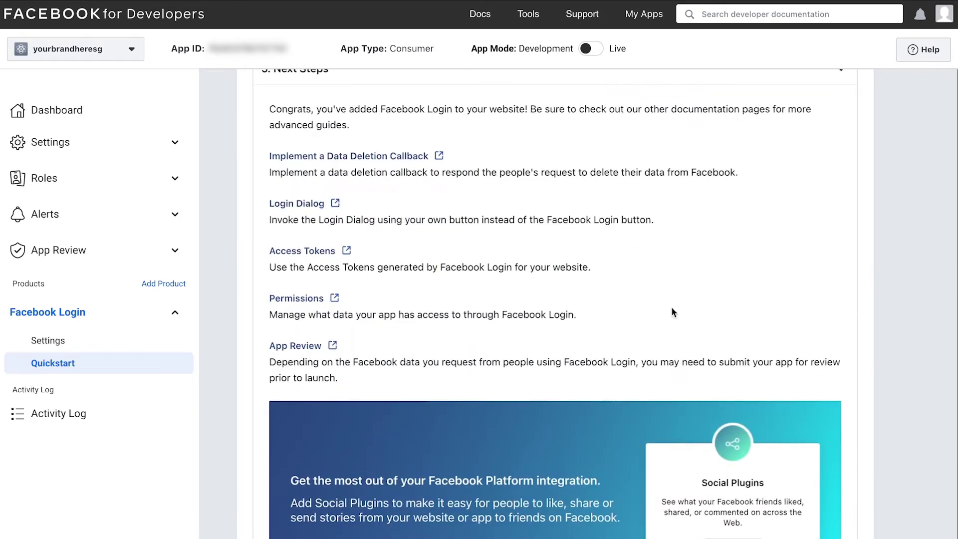
Step: In Settings › Basic, add yourbrandheresg.shoplineapp.com and shoplineapp.com as app domains
click(176, 143)
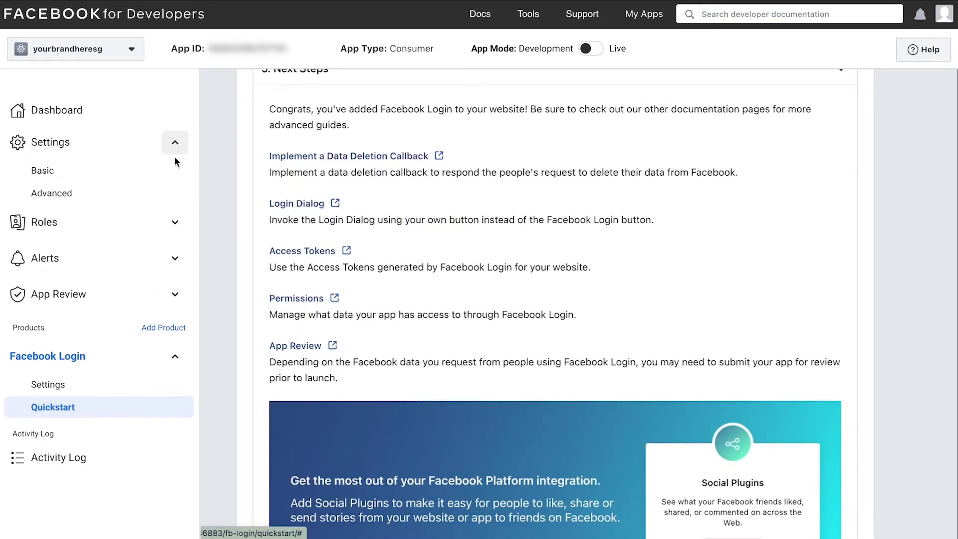
click(172, 166)
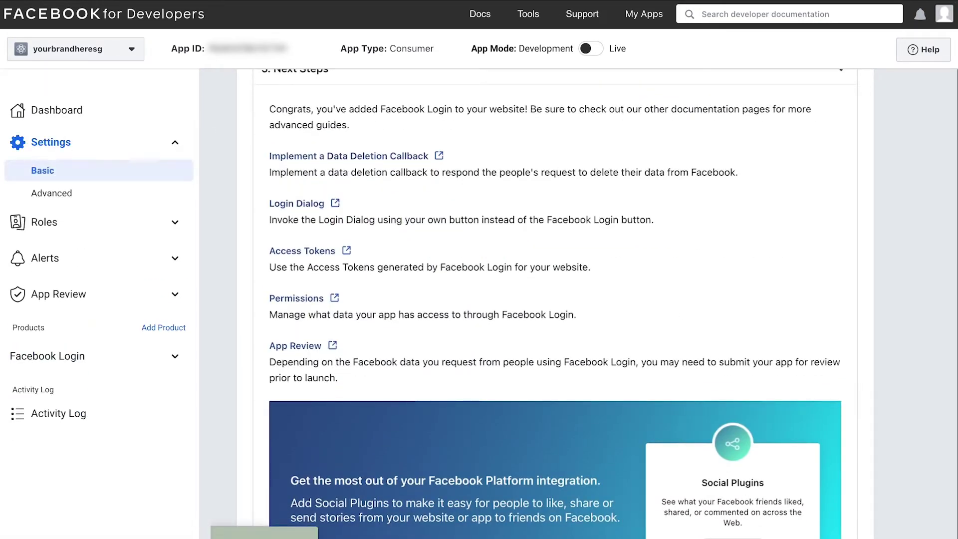
click(399, 228)
text(yourbrandheresg.sh)
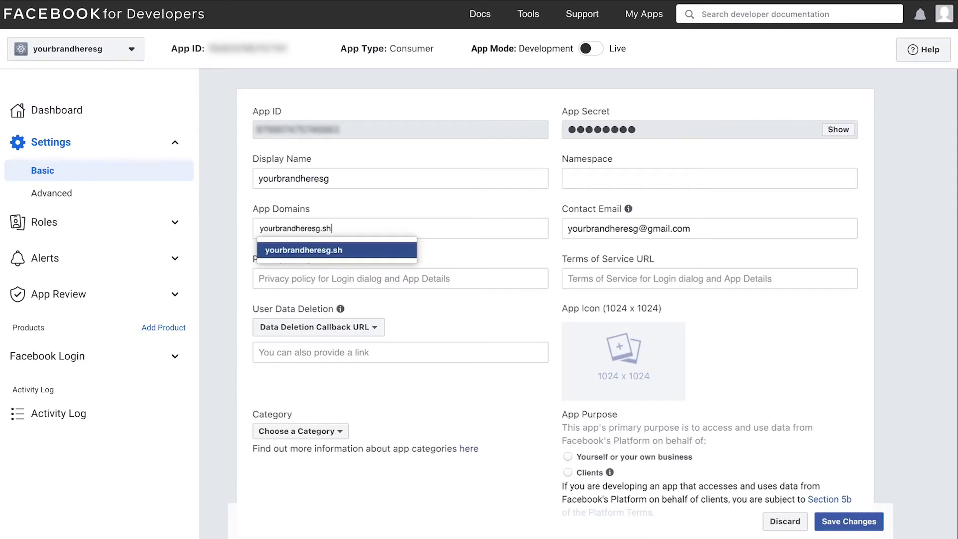
text(oplineapp.com)
key(Return)
text(shoplineapp)
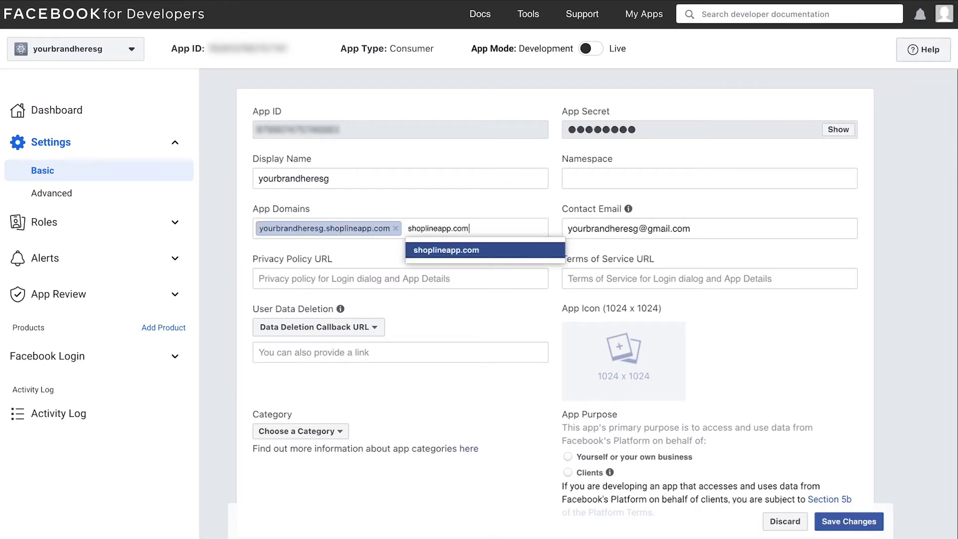
text(.com)
key(Return)
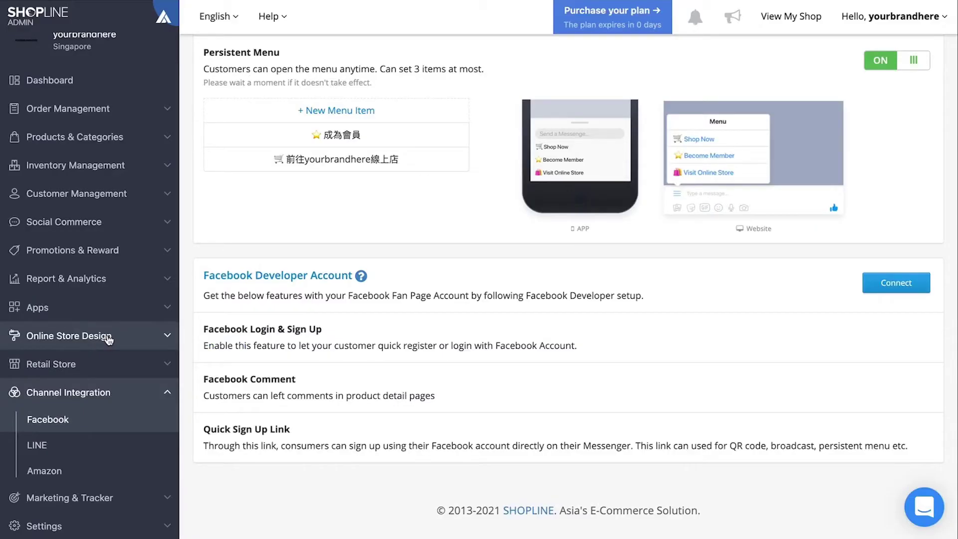
Step: Add a Privacy Policy text page with the pasted policy text and view it on the storefront
click(109, 338)
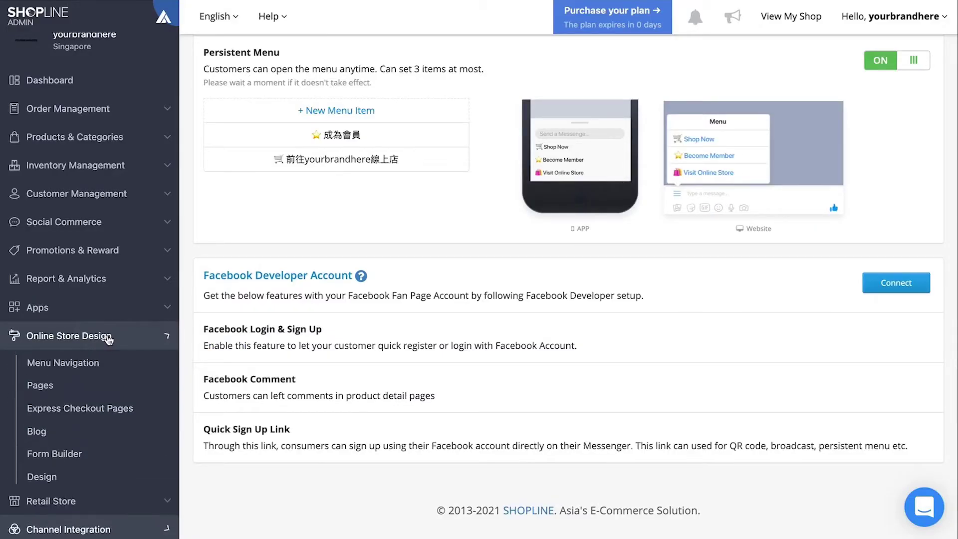
click(128, 390)
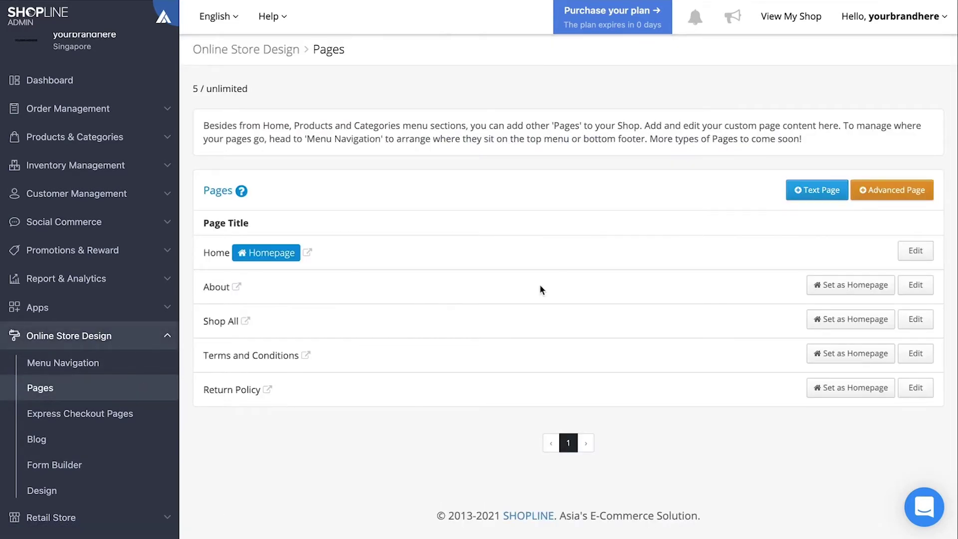
click(805, 190)
click(746, 149)
text(P)
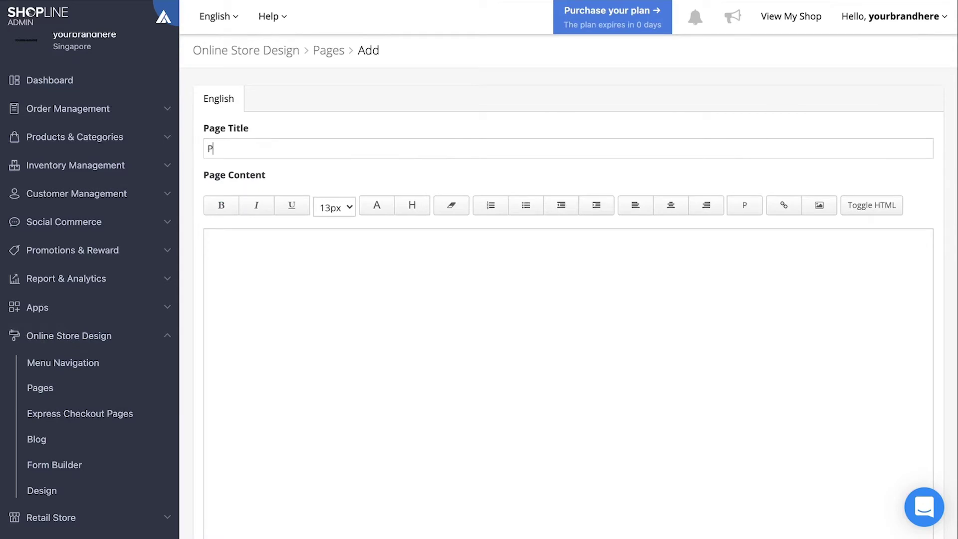
text(rivacy Policy)
key(ctrl+v)
scroll(915, 250, down, 10)
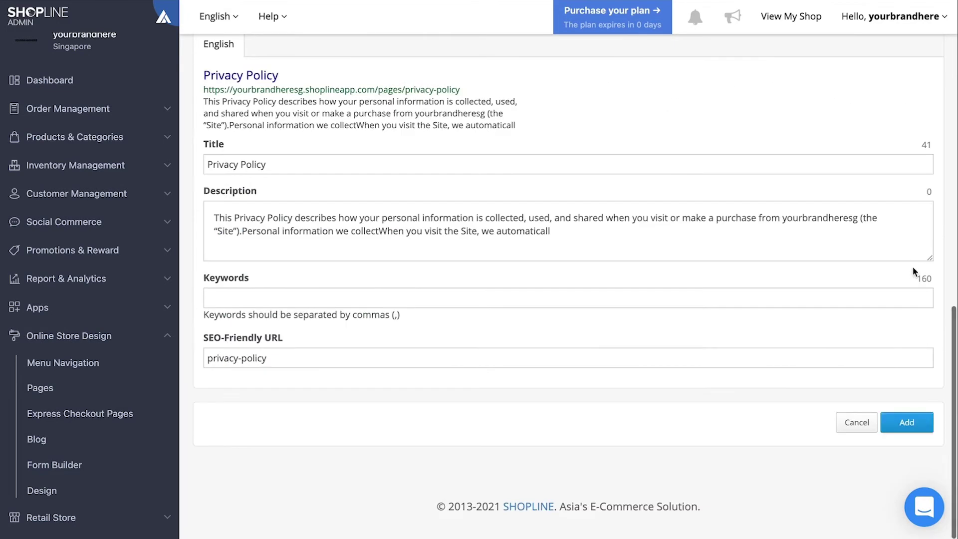
click(906, 421)
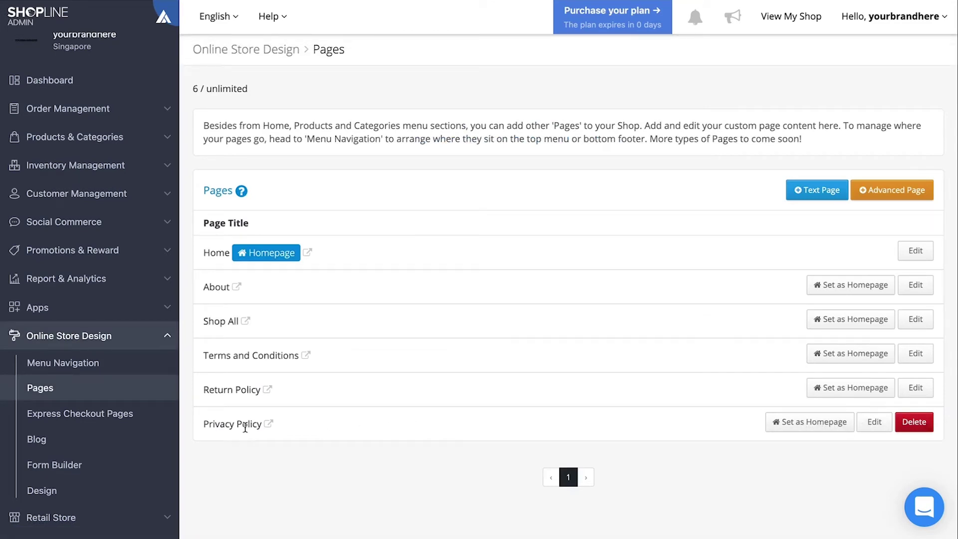
click(268, 424)
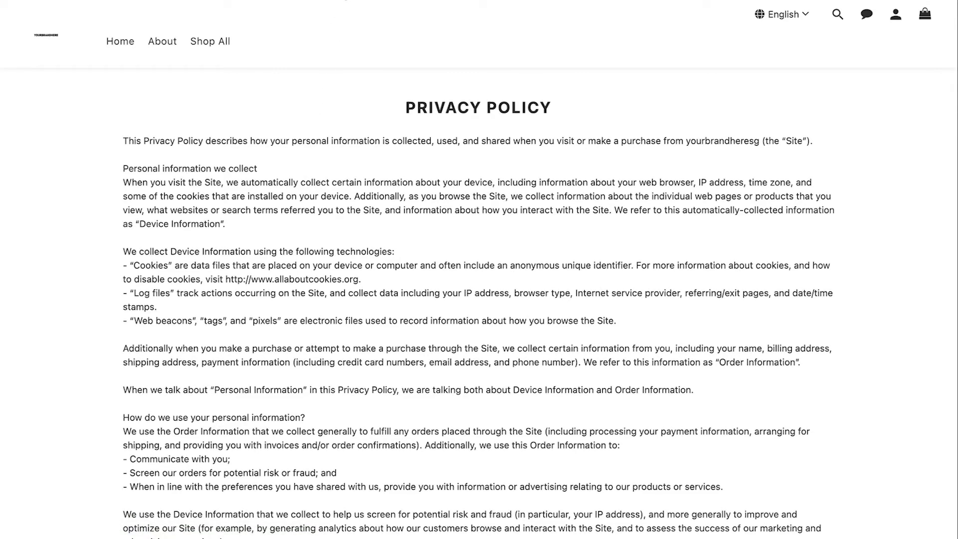
key(ctrl+Tab)
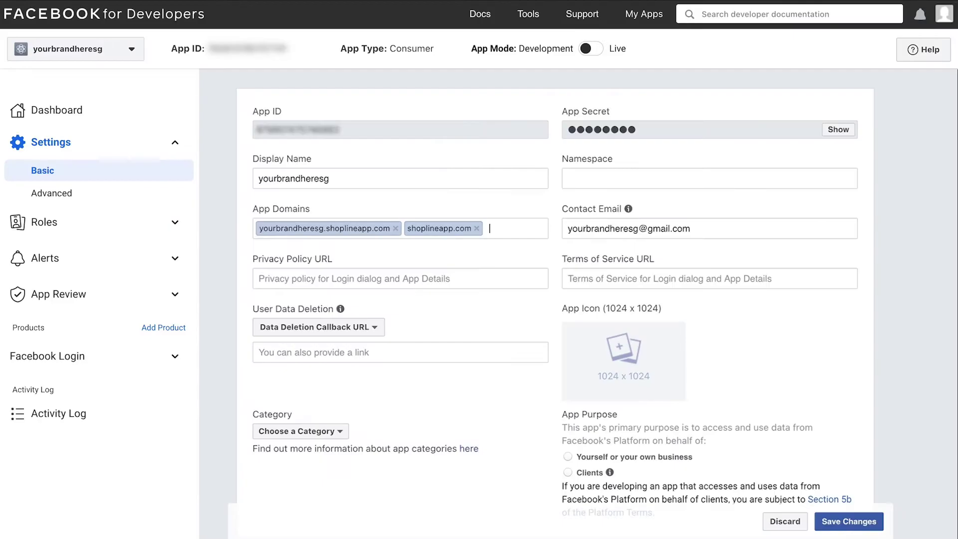
click(432, 273)
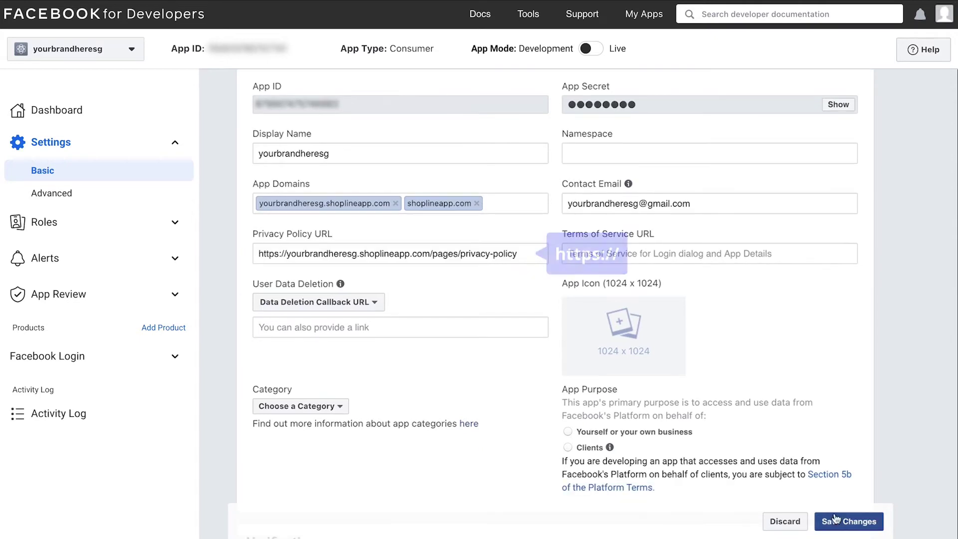
text(https://yourbrandheresg.shoplineapp.com/pages/privacy-policy)
scroll(698, 400, down, 1)
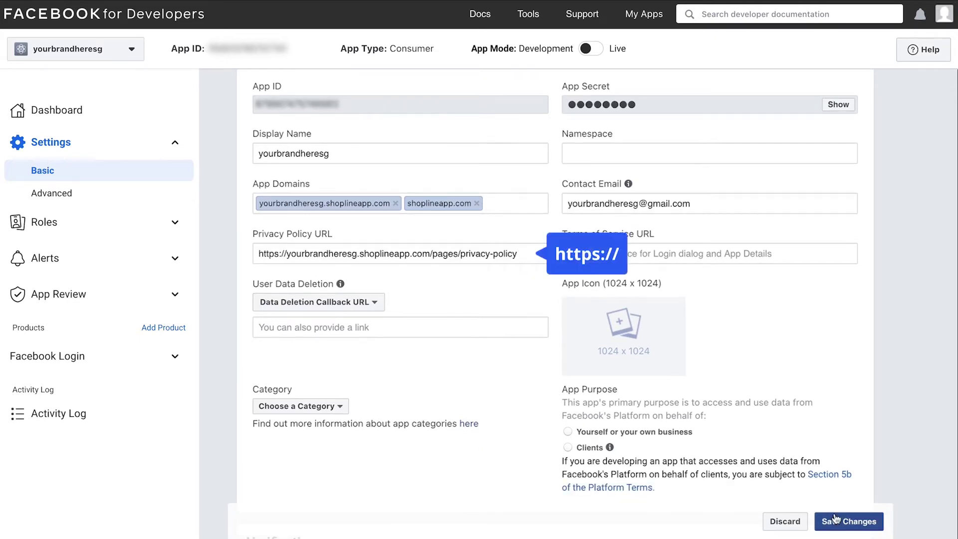
click(349, 328)
text(https://yourbrandhe)
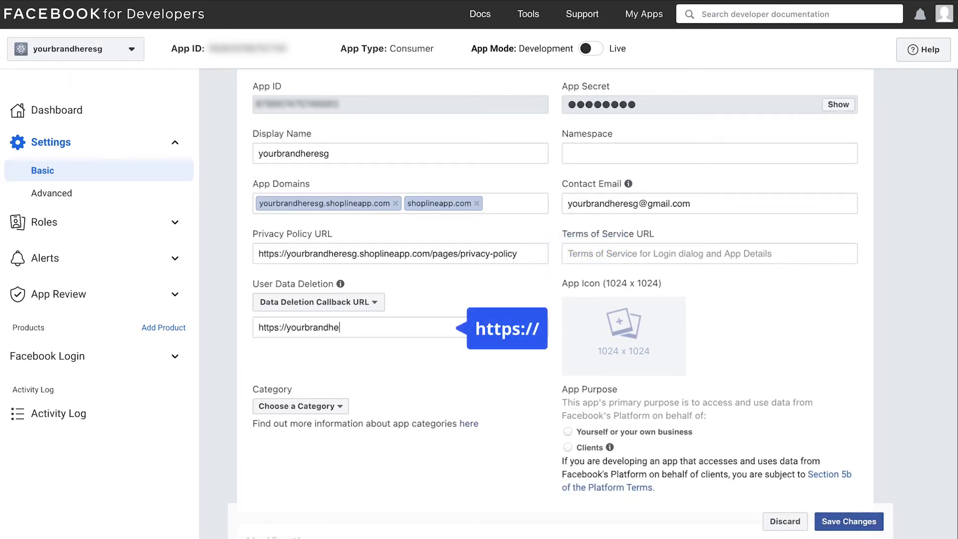
text(resg.shoplineapp.com)
scroll(555, 397, down, 2)
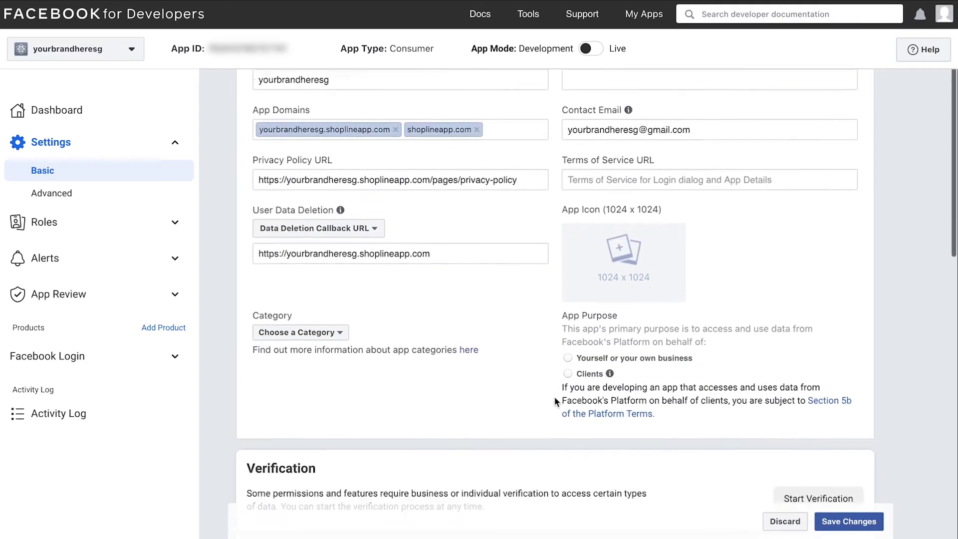
scroll(555, 396, down, 10)
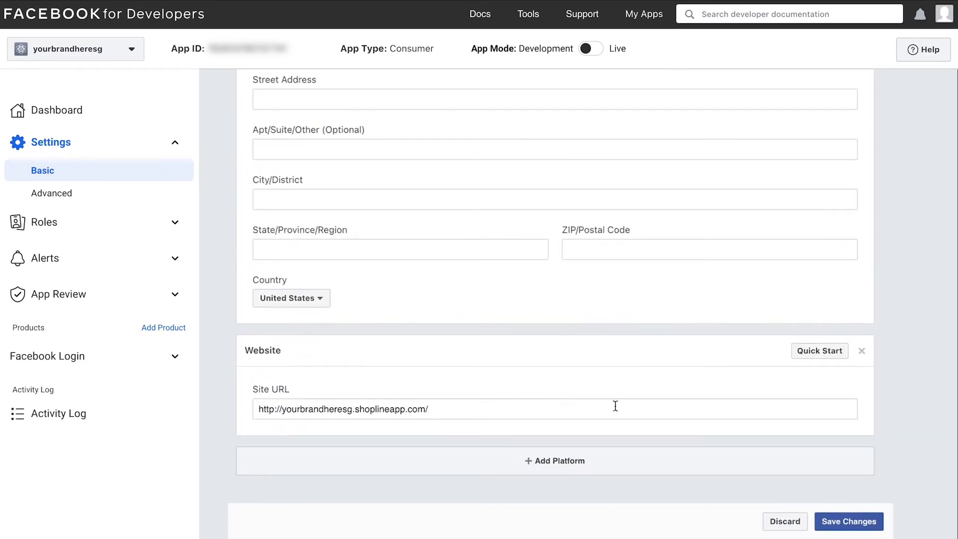
click(852, 520)
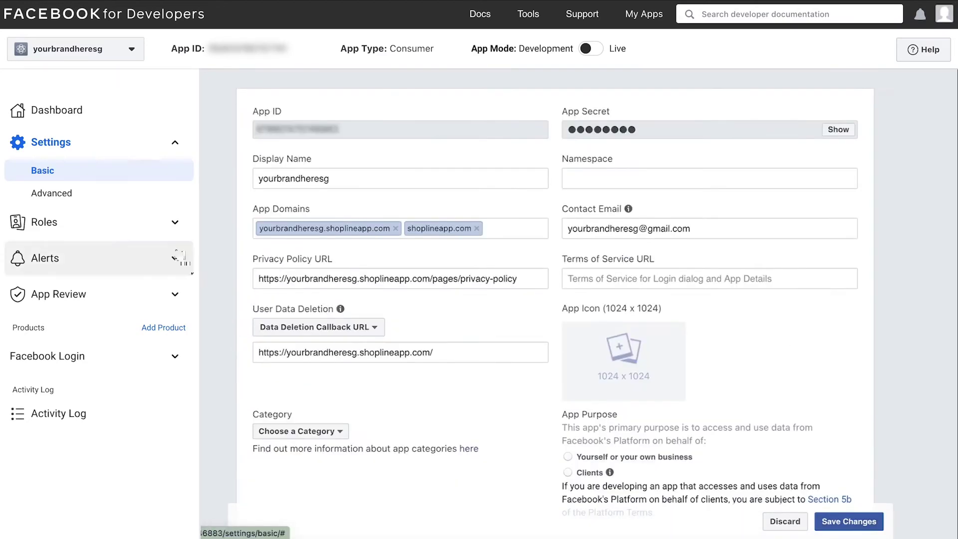
click(165, 356)
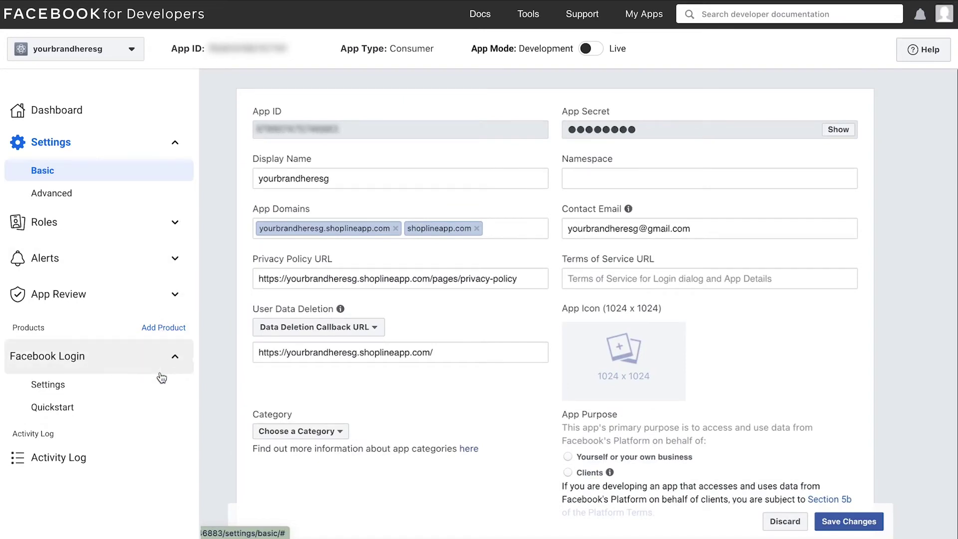
click(160, 382)
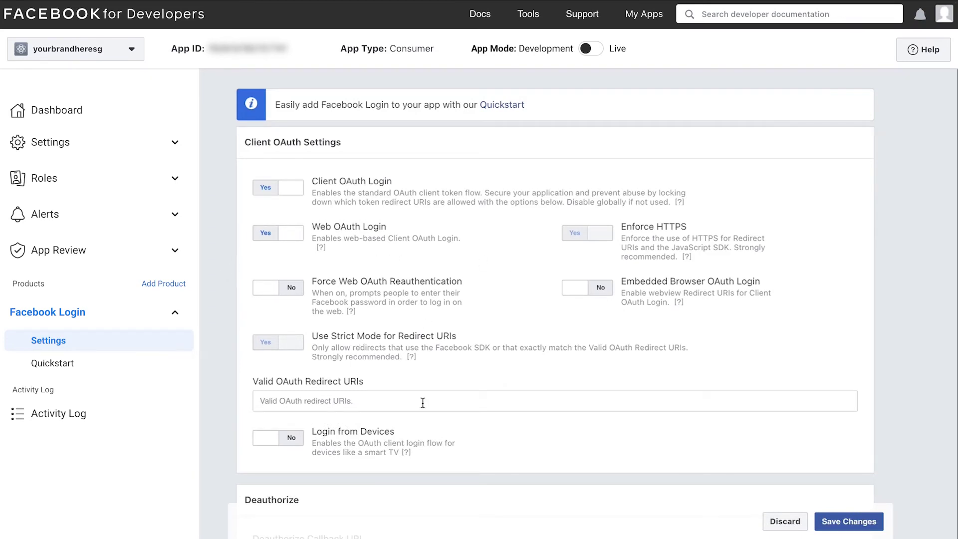
text(ttps://yourbrandheresg)
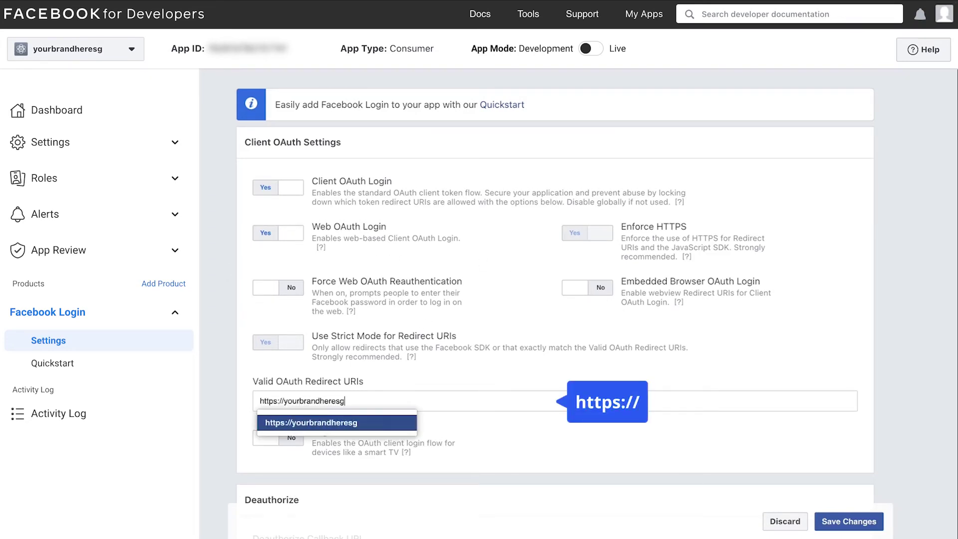
text(.shoplineapp.com/users/aut)
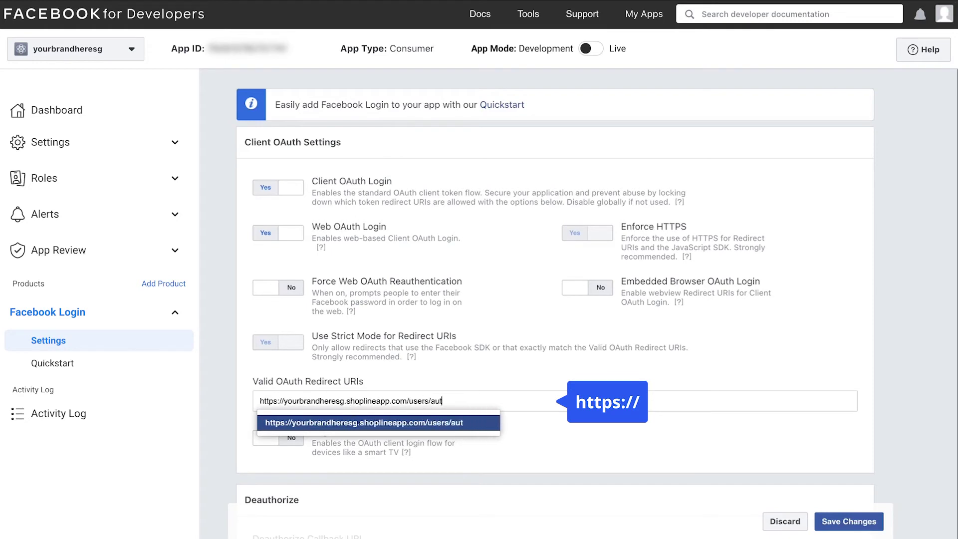
text(h/facebook/callback)
key(Return)
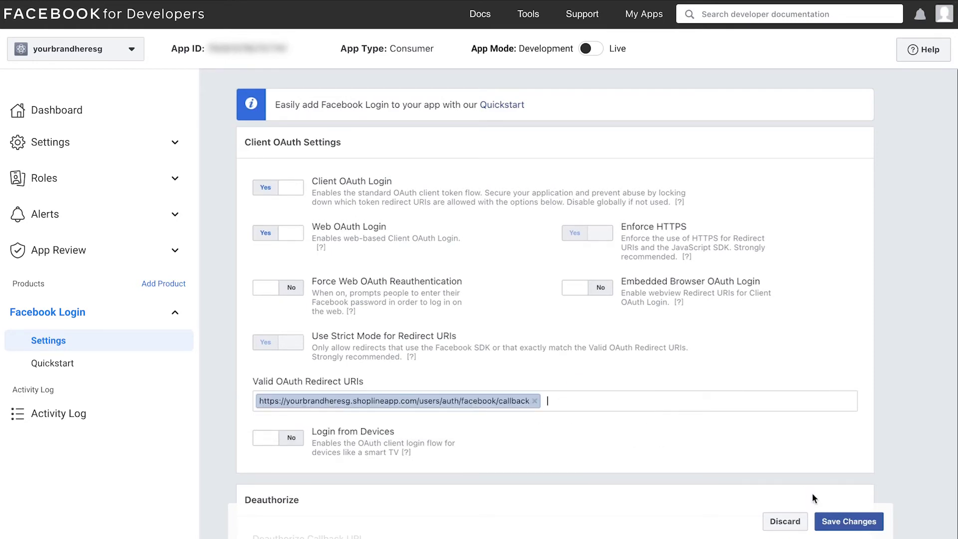
click(849, 521)
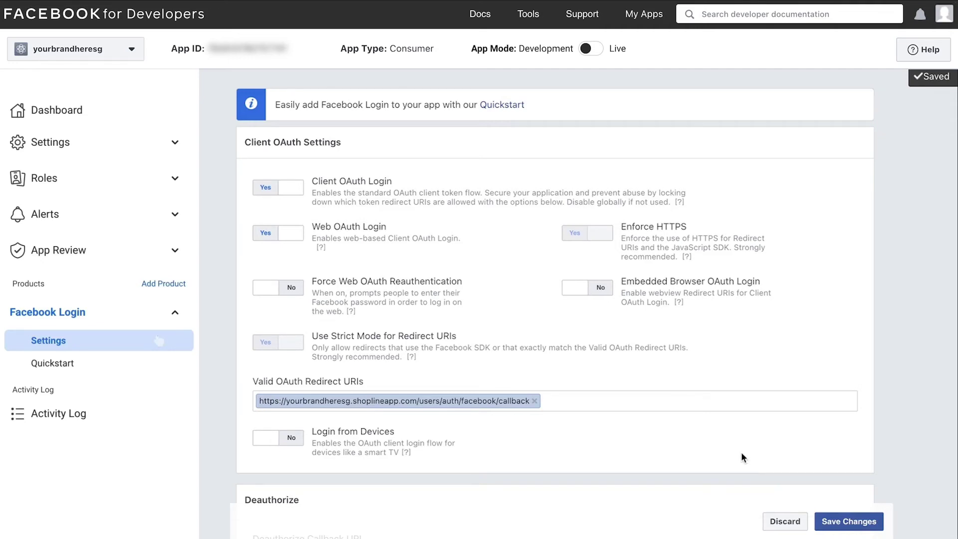
Step: Grant public_profile Advanced Access under App Review's Permissions and Features, re-entering the account password
click(97, 259)
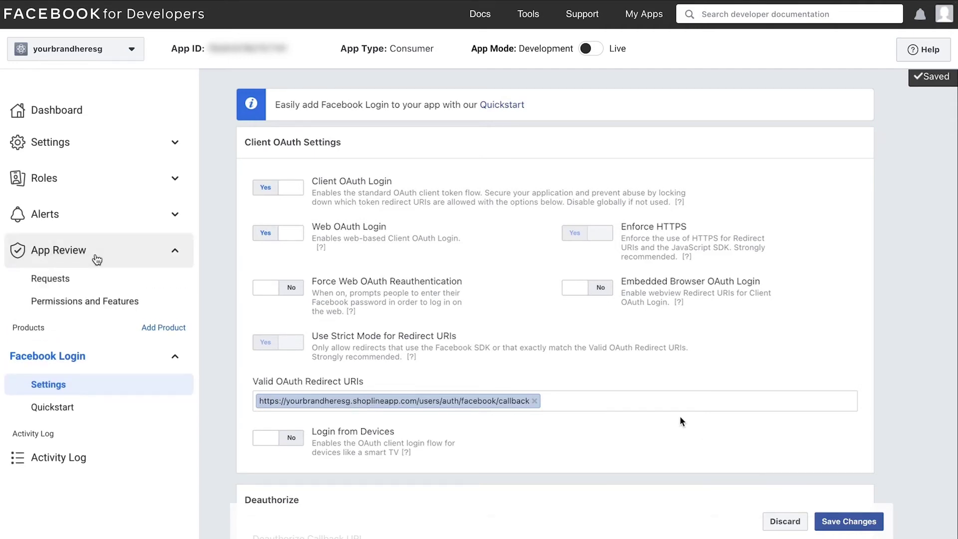
click(99, 300)
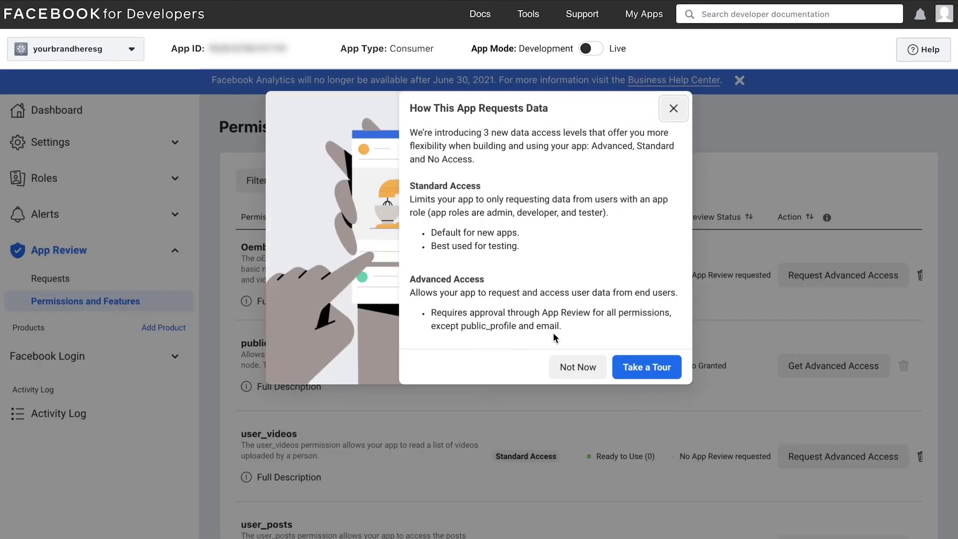
click(577, 366)
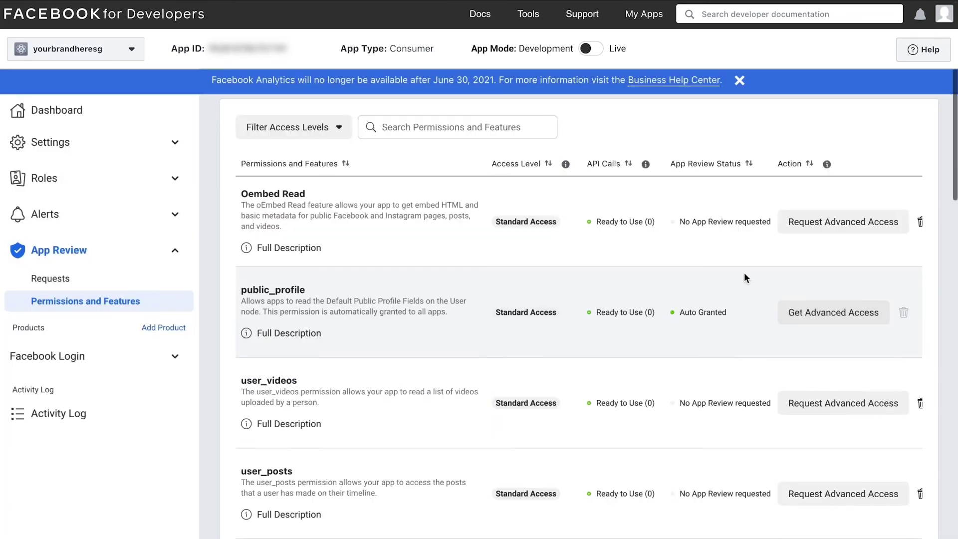
scroll(745, 278, down, 1)
click(800, 288)
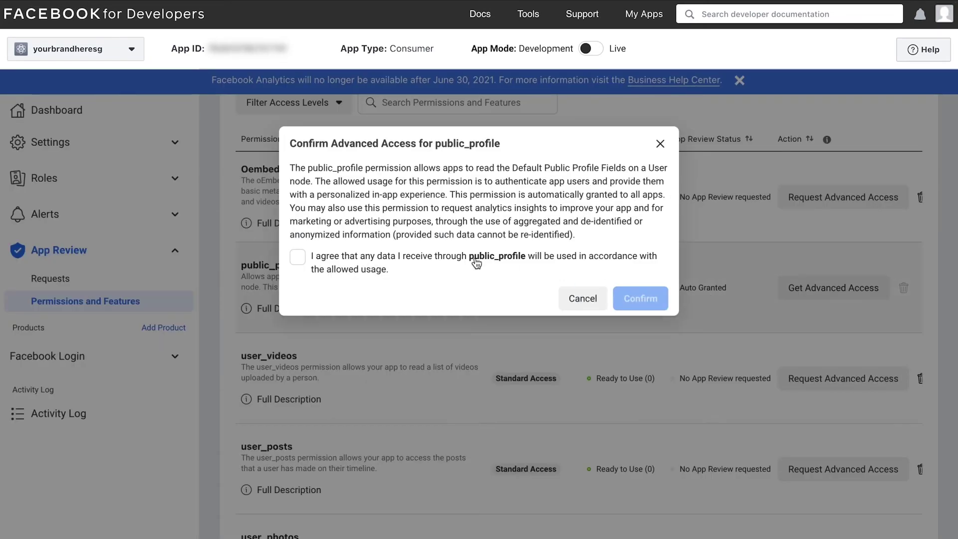
click(298, 257)
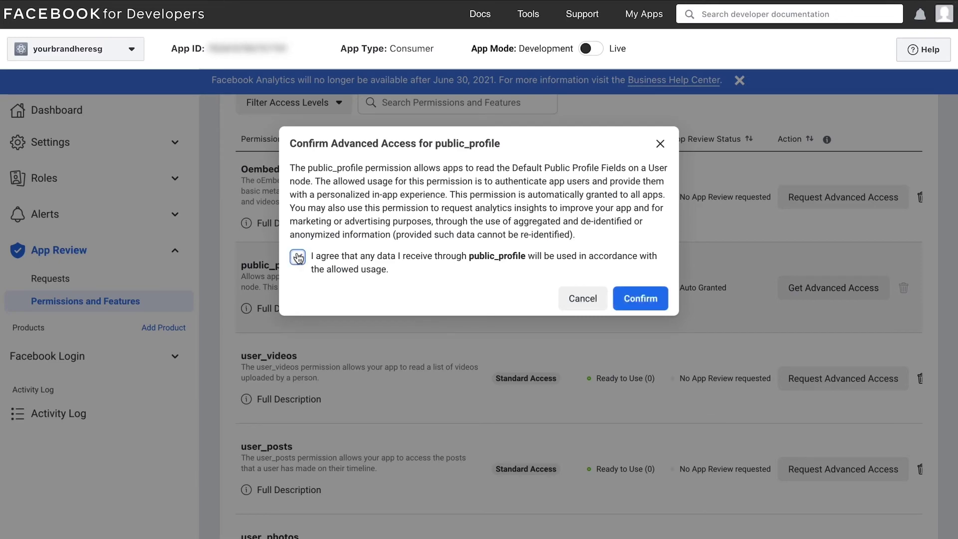
click(641, 299)
text(•••)
key(Return)
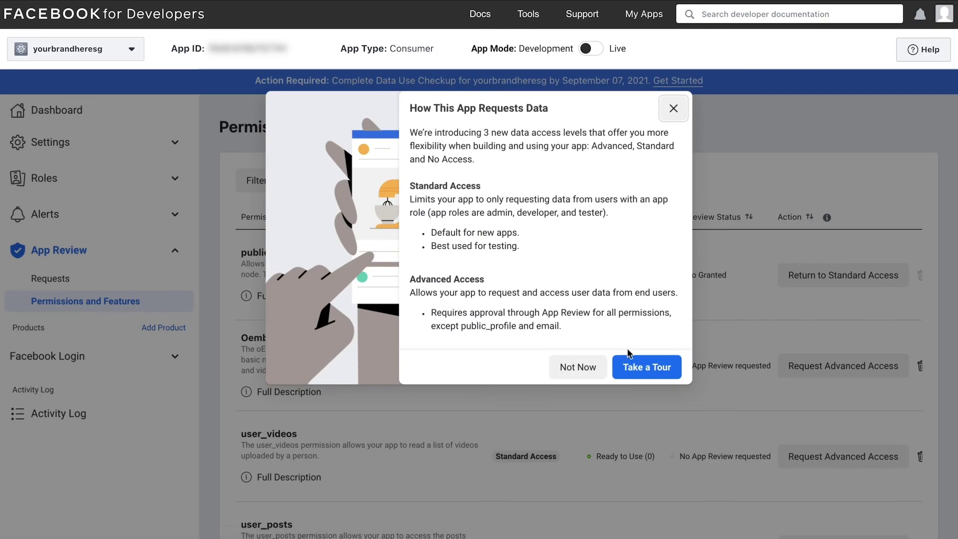
Step: Grant email Advanced Access as well, then try switching the app to Live mode
click(584, 368)
scroll(586, 370, down, 10)
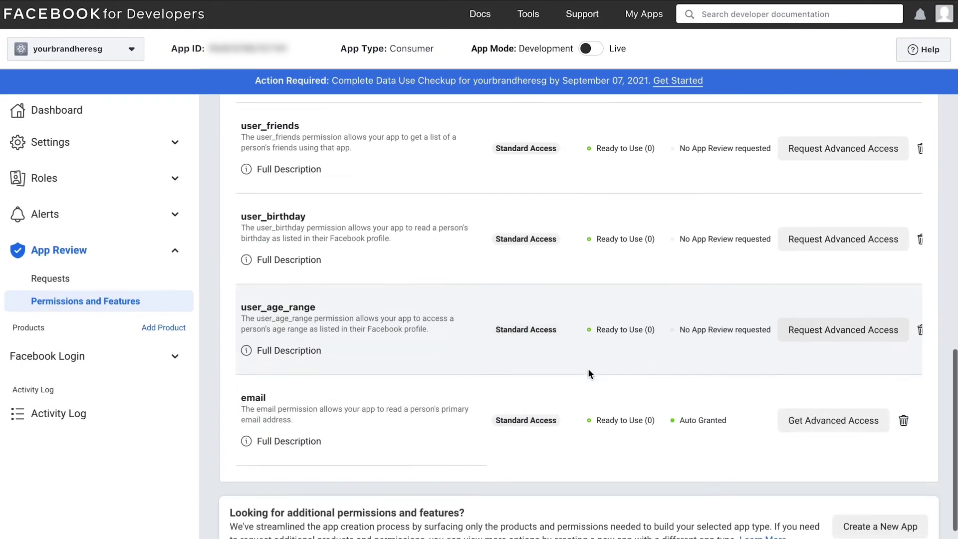
scroll(588, 373, down, 5)
click(810, 392)
click(326, 274)
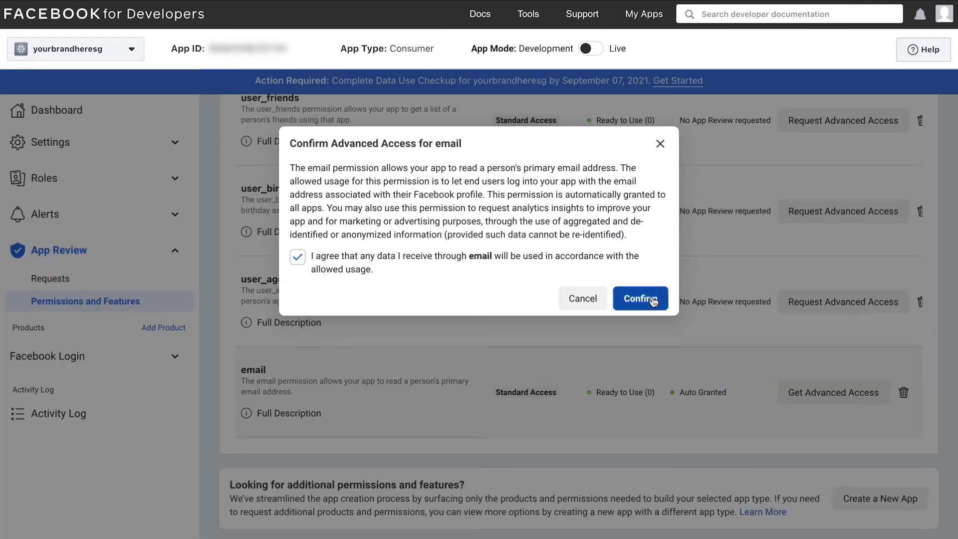
click(652, 299)
key(Return)
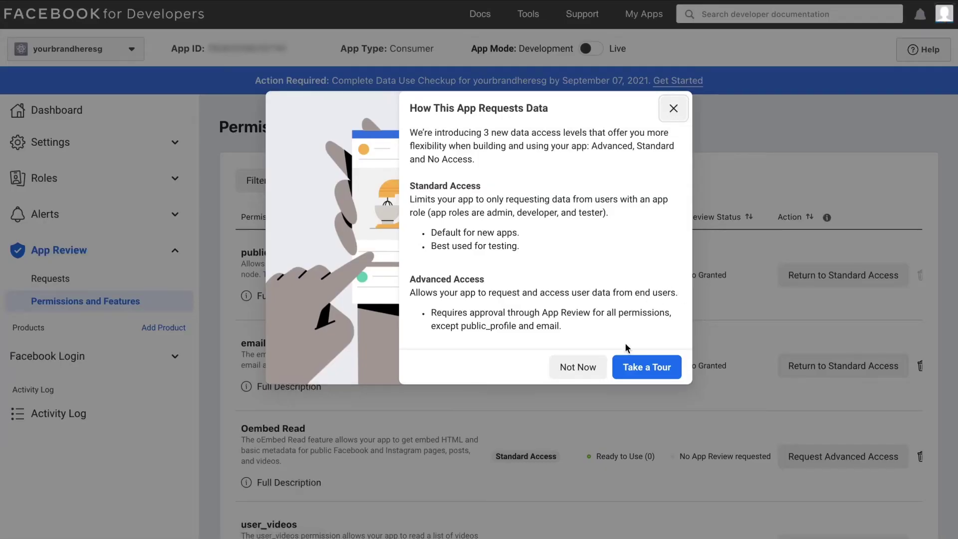
click(581, 366)
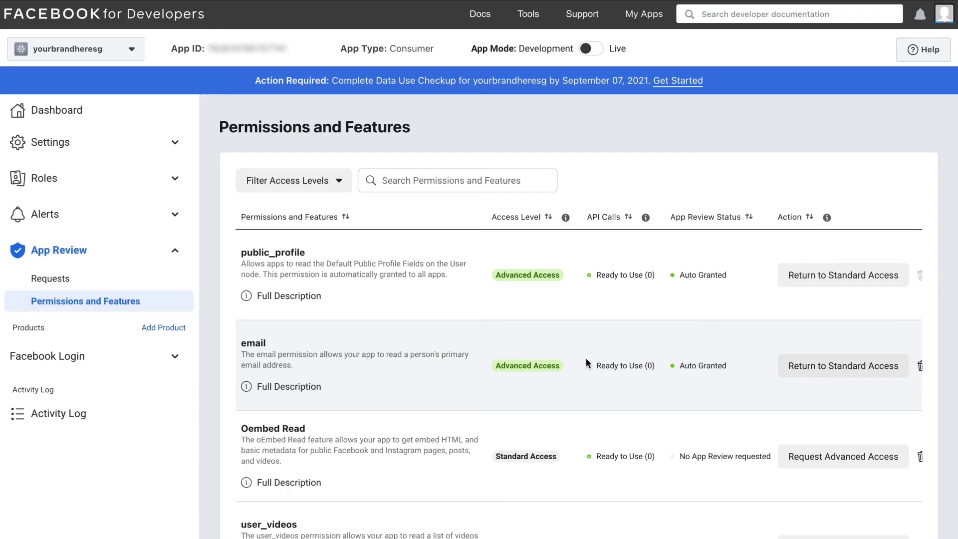
click(589, 50)
Step: Complete the Data Use Checkup, certifying email, public_profile and platform terms compliance, and submit
click(645, 246)
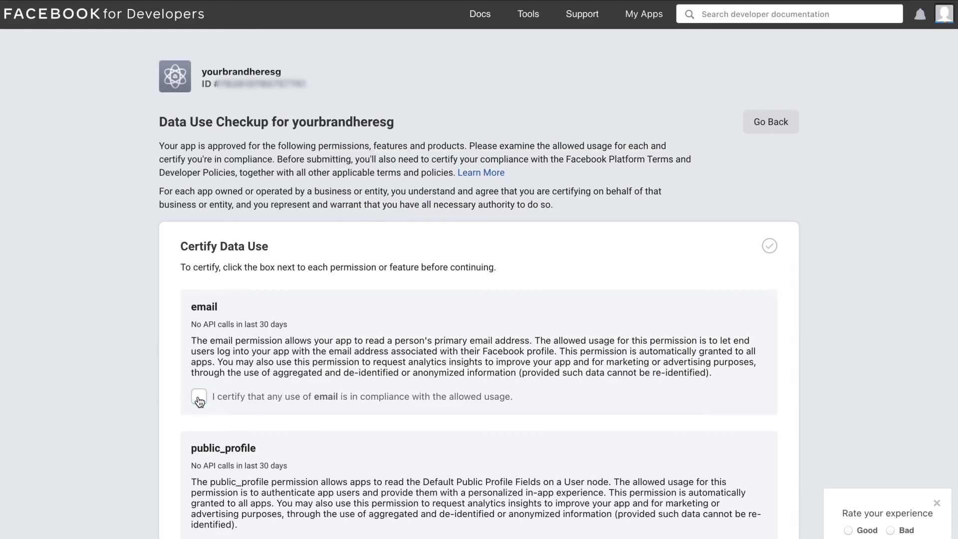
click(199, 398)
scroll(289, 391, down, 4)
click(196, 345)
click(233, 391)
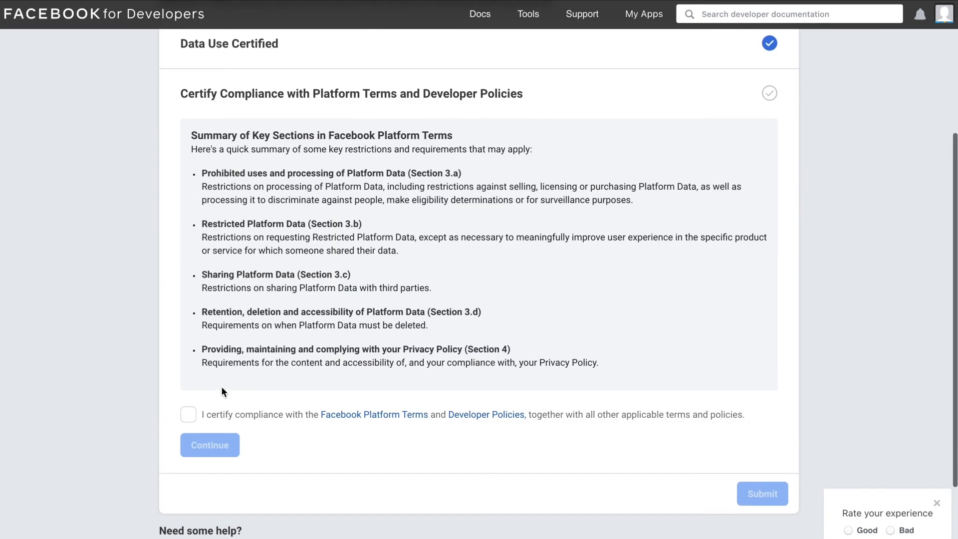
click(189, 415)
click(212, 447)
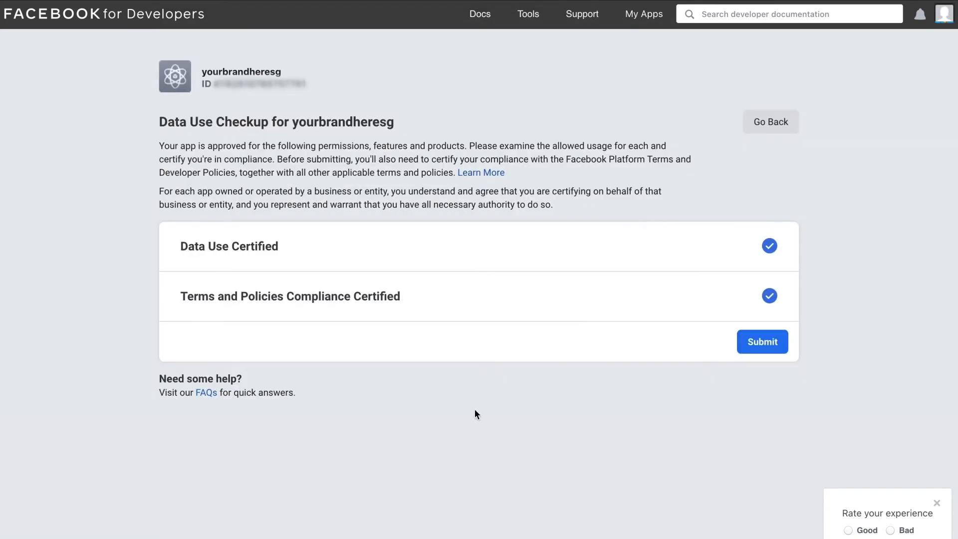
click(767, 345)
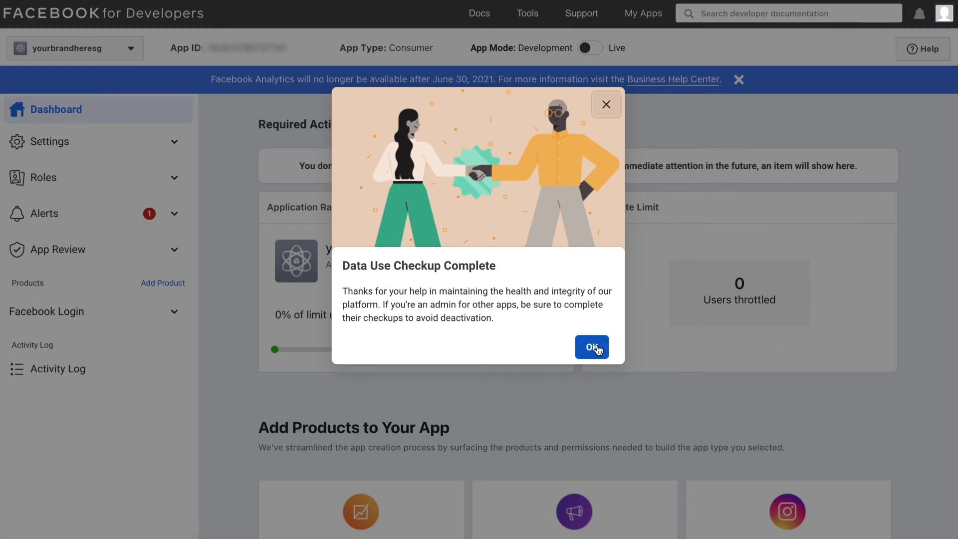
click(593, 347)
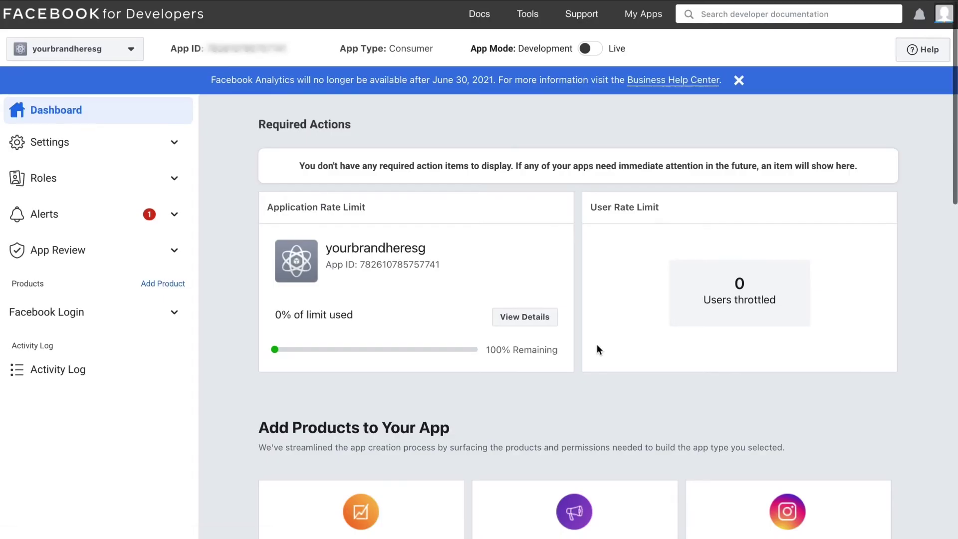
Step: Switch the app to Live mode and copy the App ID from Settings > Basic
click(585, 48)
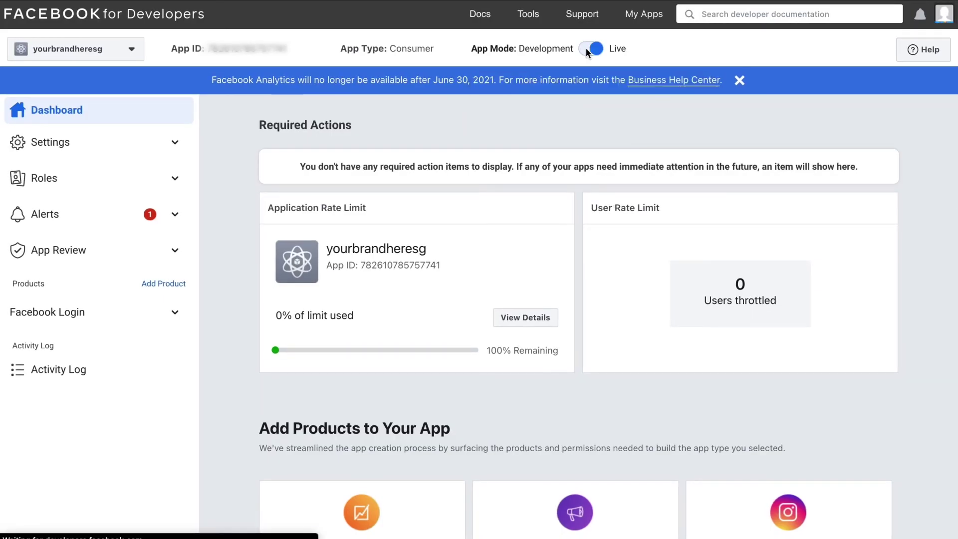
click(175, 143)
click(168, 170)
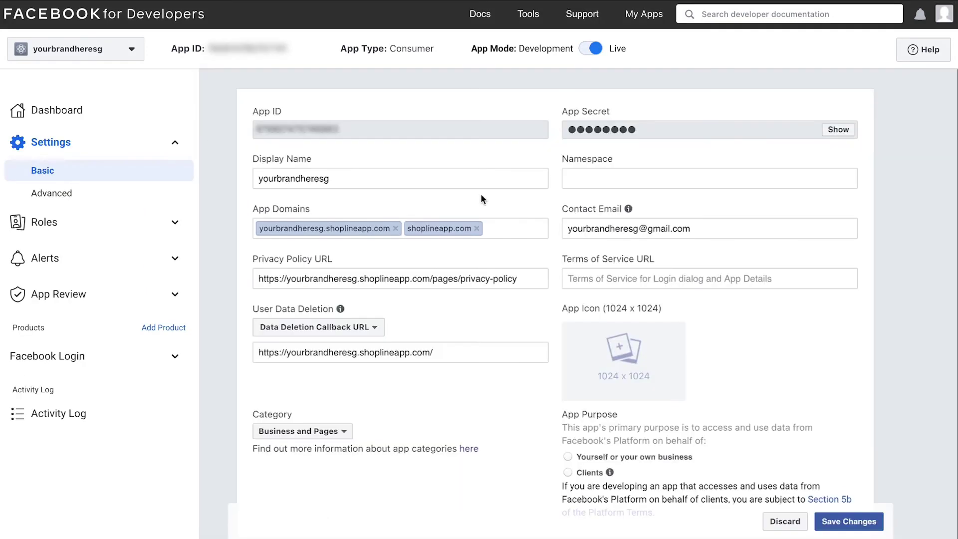
drag(340, 130, 258, 131)
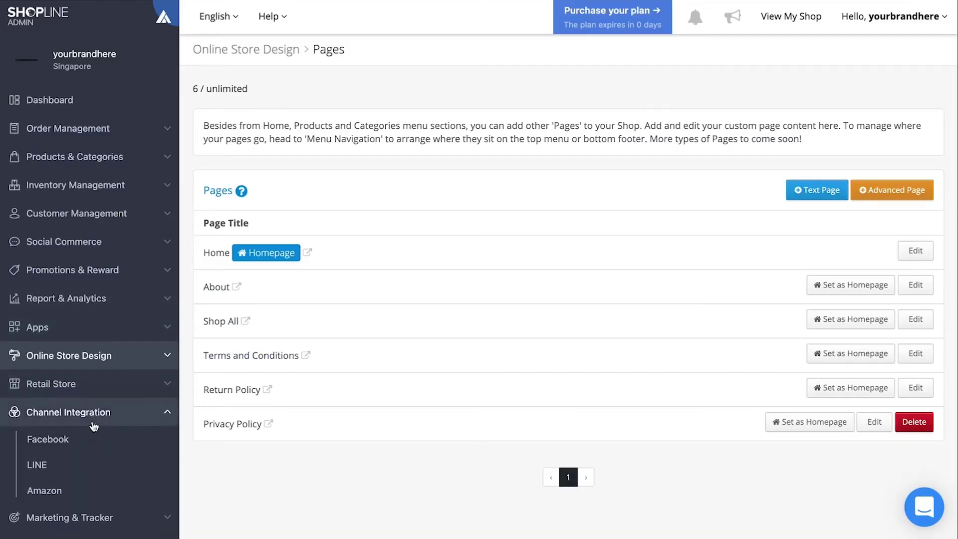
Step: Start connecting the Facebook developer account in Channel Integration and paste in the App ID
click(91, 437)
scroll(278, 402, down, 10)
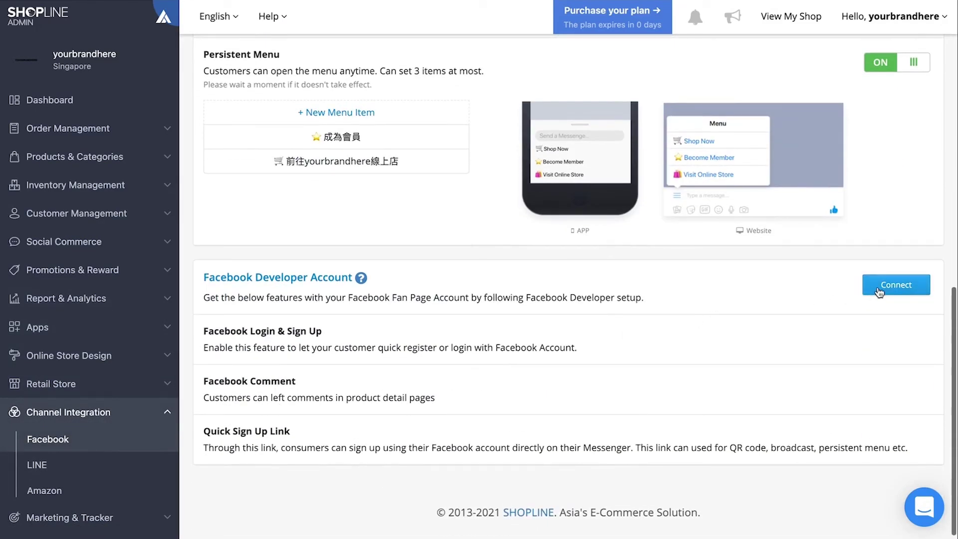
click(879, 291)
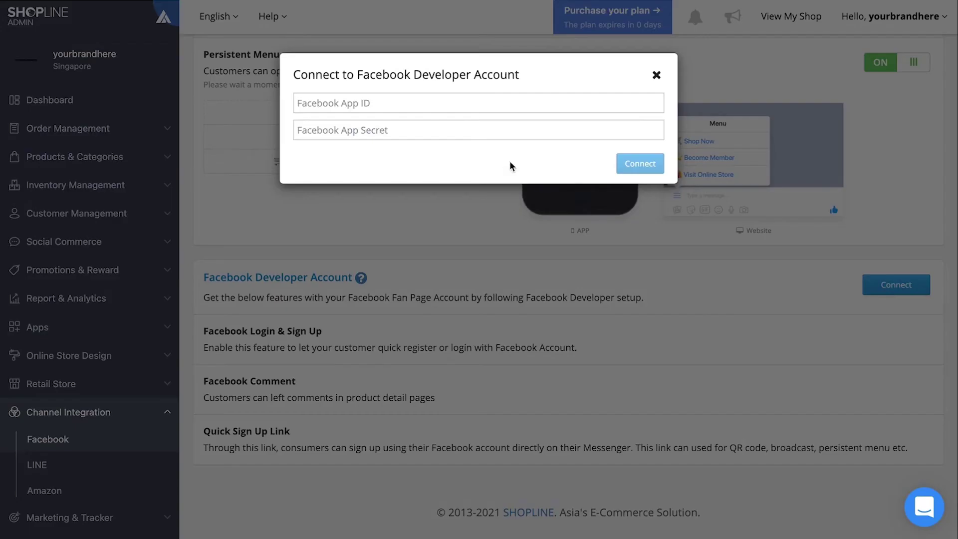
click(438, 104)
key(ctrl+v)
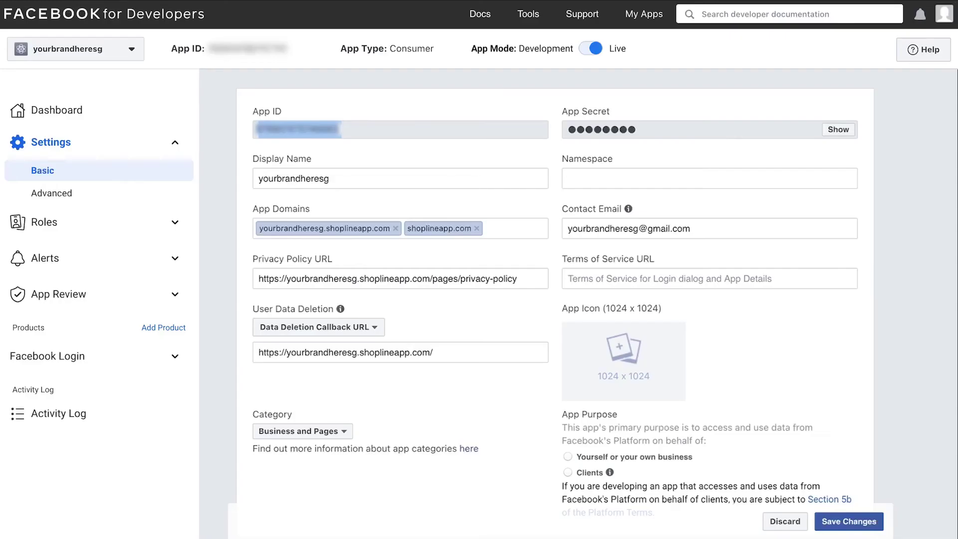
Step: Add the App Secret, connect the account, and turn Facebook Login & Sign Up on
click(838, 129)
key(Return)
drag(739, 129, 566, 128)
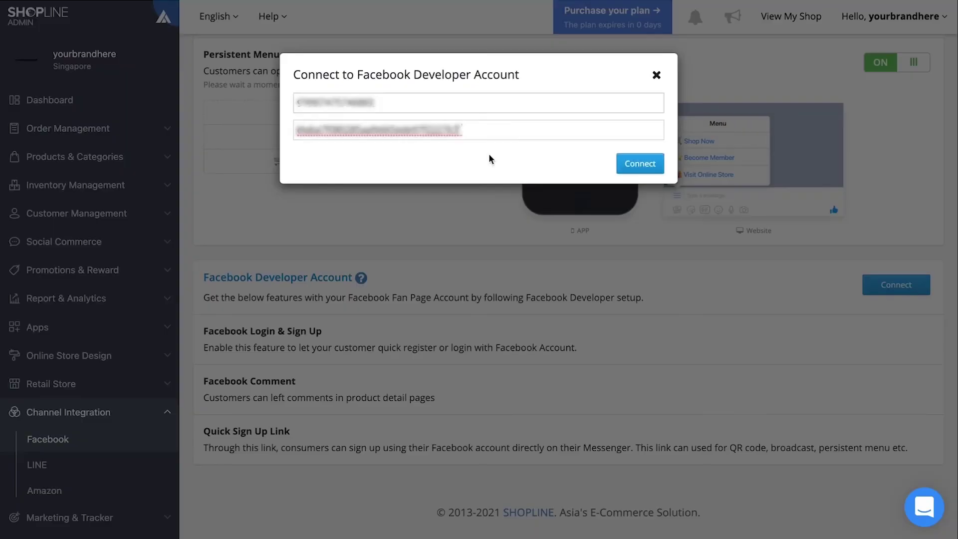
click(630, 158)
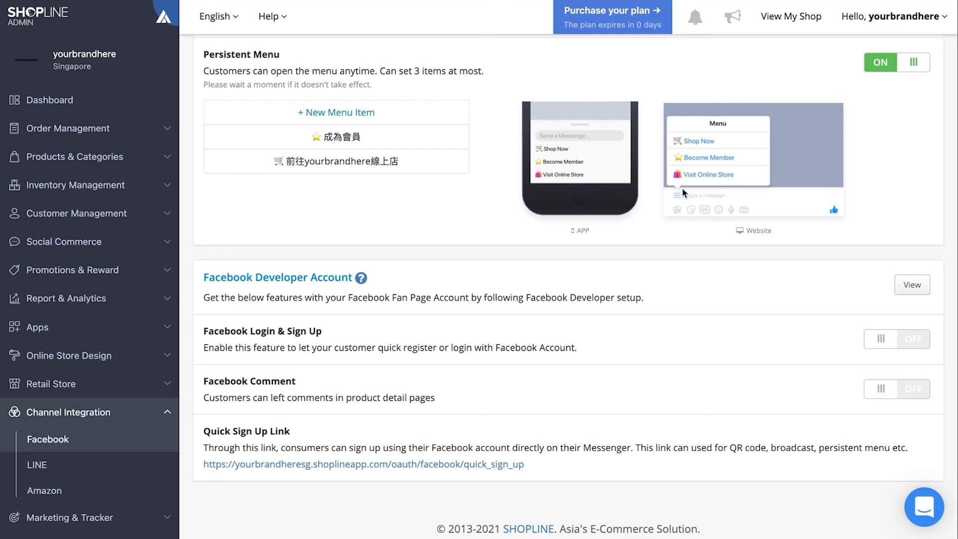
click(886, 344)
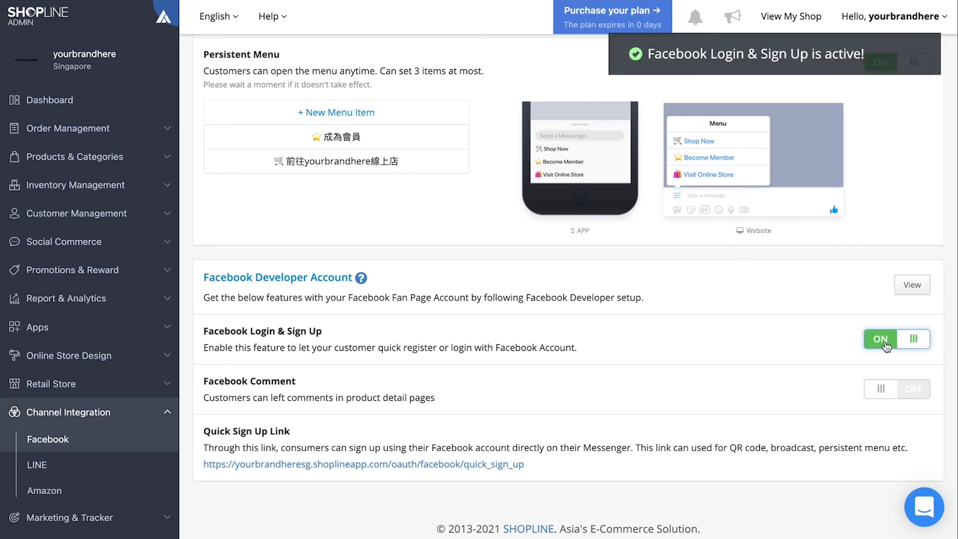
click(782, 18)
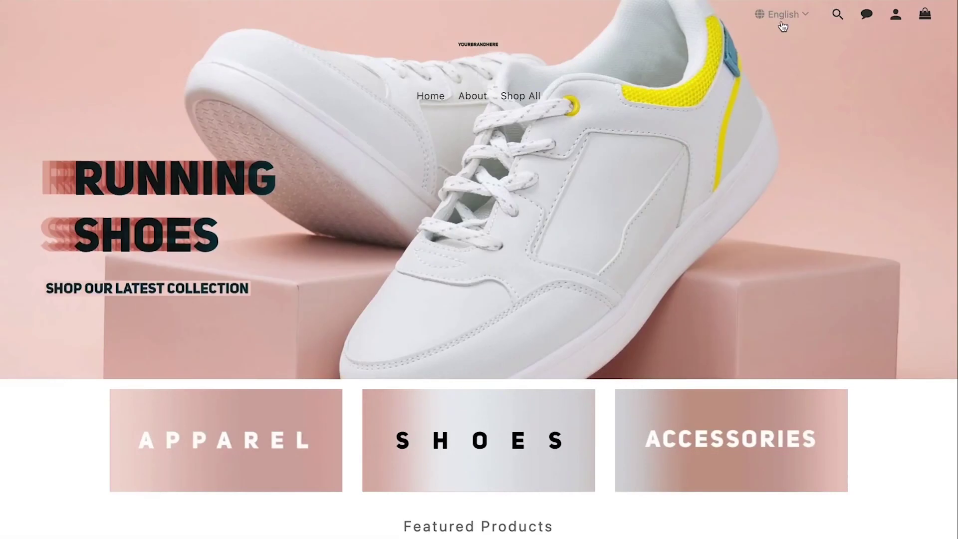
Step: Log in to the storefront with Facebook, approving sharing of profile and email with yourbrandheresg
click(896, 20)
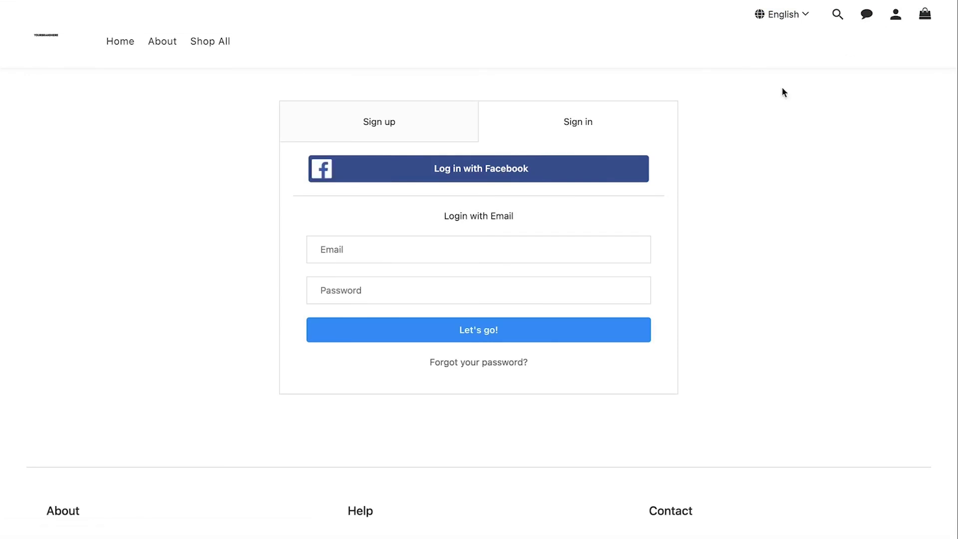
click(596, 183)
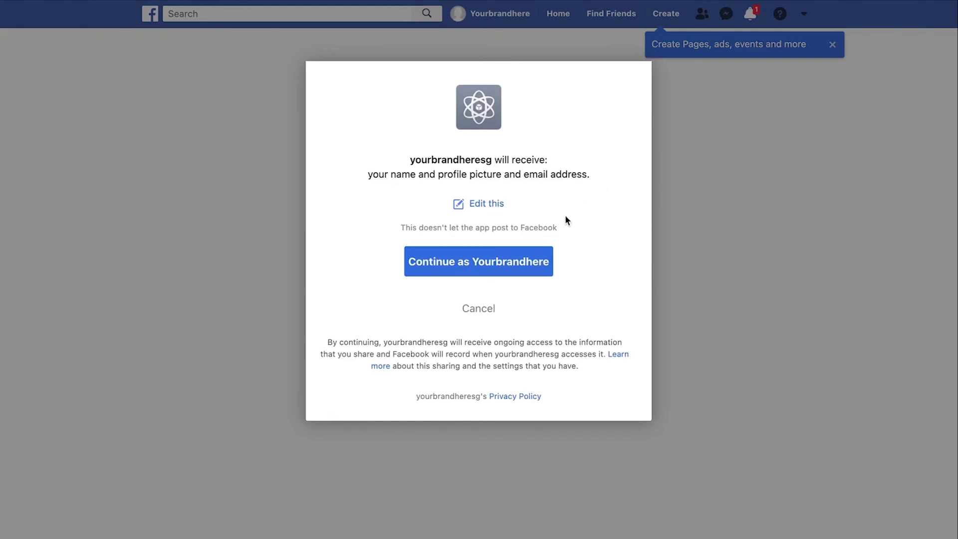
click(540, 254)
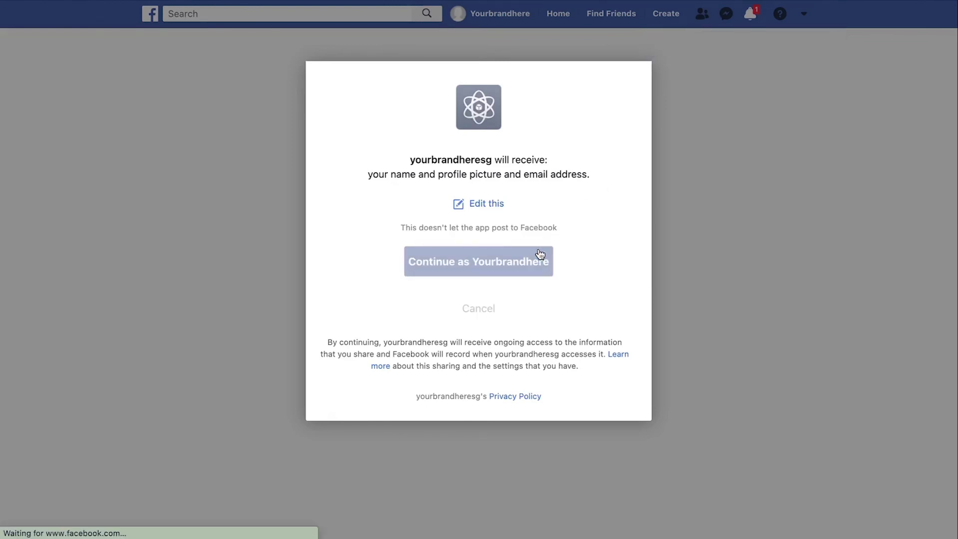